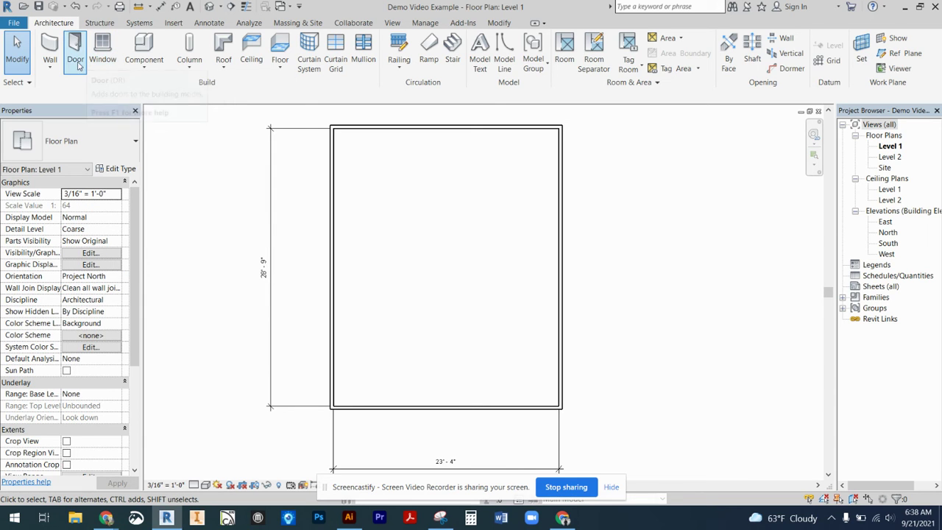
Start door placement and duplicate the Single-Flush 36" x 84" door type under the name 36" x 88".
{"action": "left_click", "coordinate": [75, 67]}
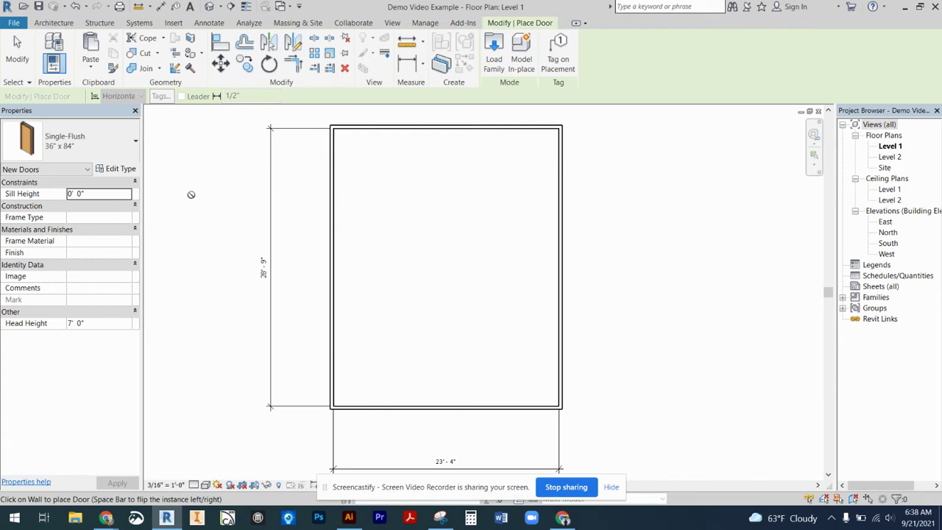
{"action": "left_click", "coordinate": [108, 143]}
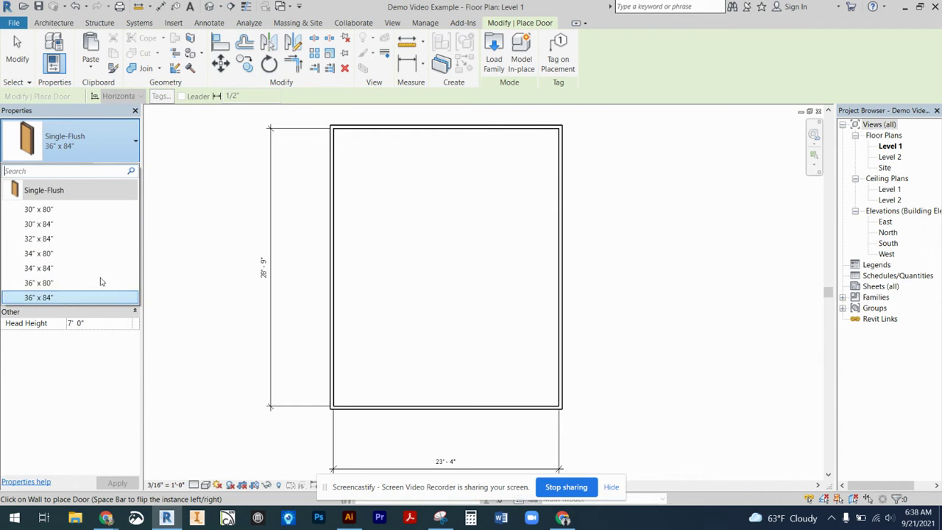
{"action": "mouse_move", "coordinate": [53, 194]}
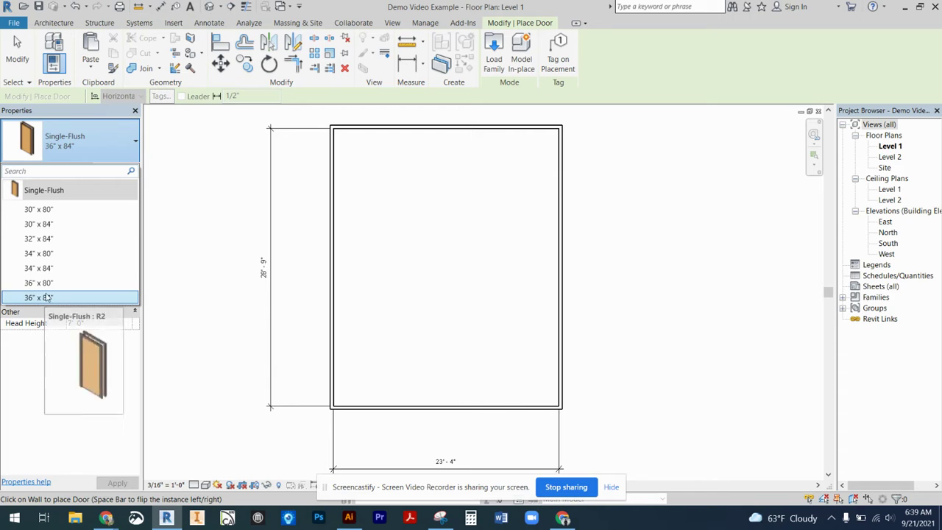
{"action": "mouse_move", "coordinate": [33, 211]}
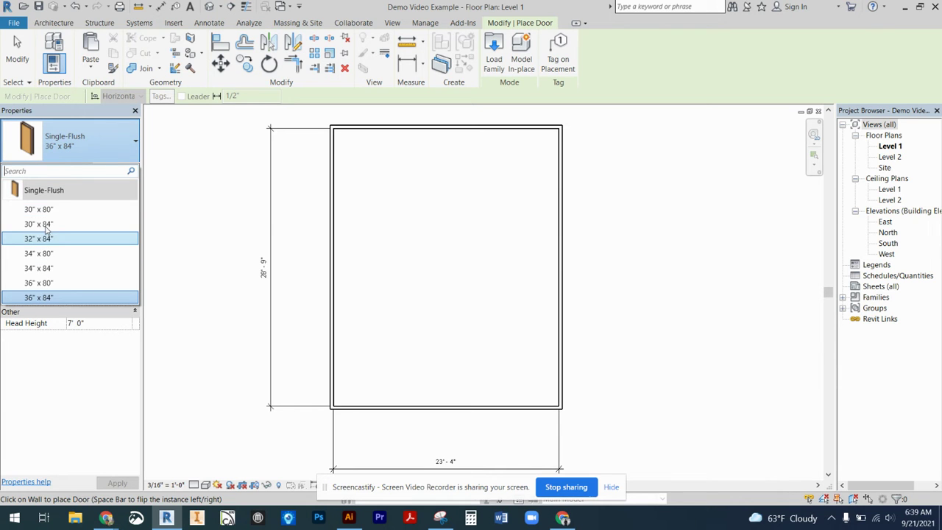
{"action": "left_click", "coordinate": [167, 173]}
{"action": "left_click", "coordinate": [120, 169]}
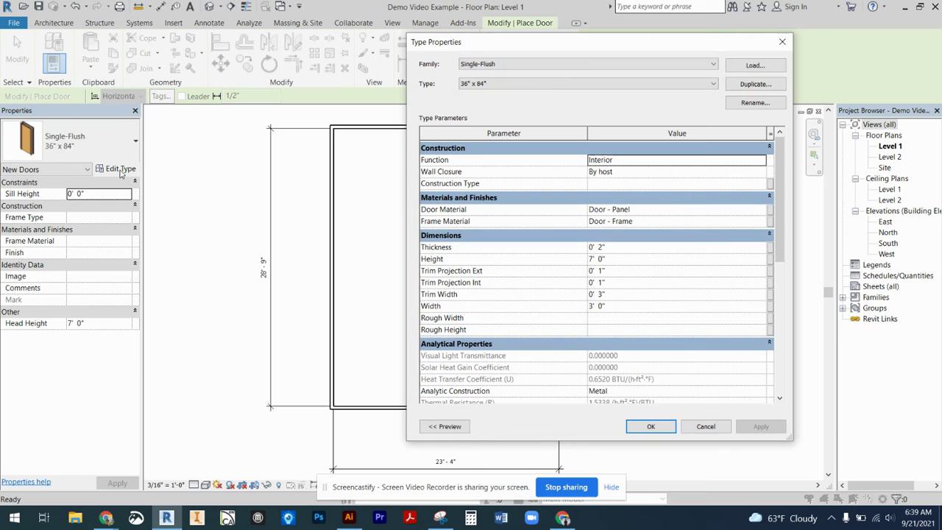
{"action": "left_click", "coordinate": [772, 84]}
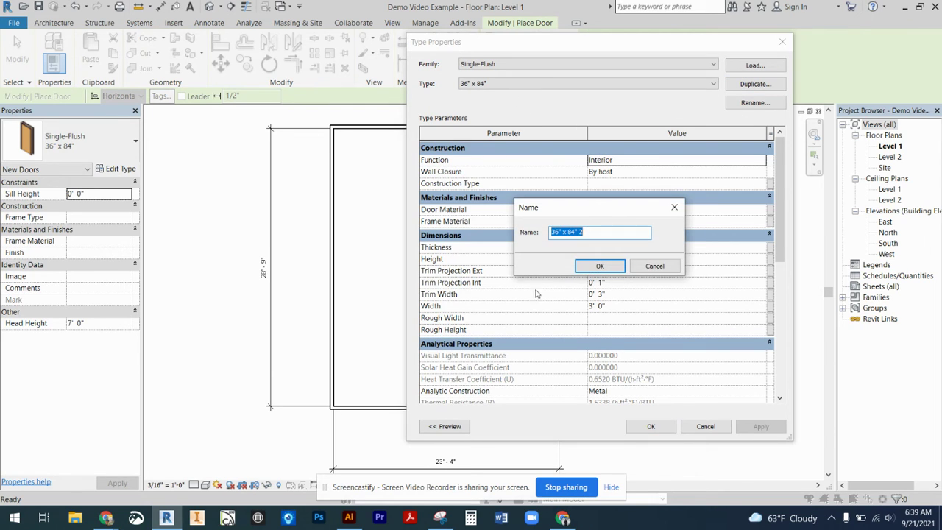
{"action": "left_click", "coordinate": [584, 232]}
{"action": "type", "text": "8\""}
{"action": "left_click", "coordinate": [603, 267]}
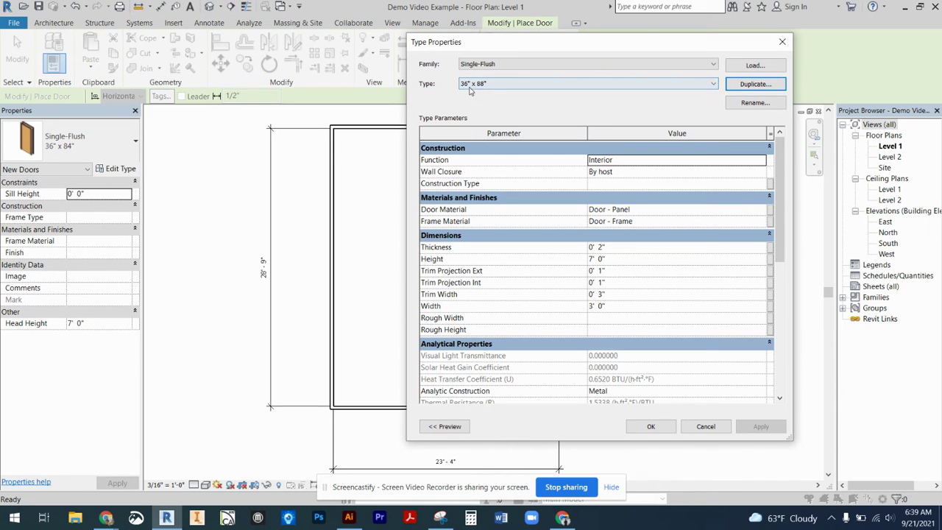
Set the height of the 36" x 88" door type to 7' 2" and accept the type properties.
{"action": "left_click", "coordinate": [617, 260]}
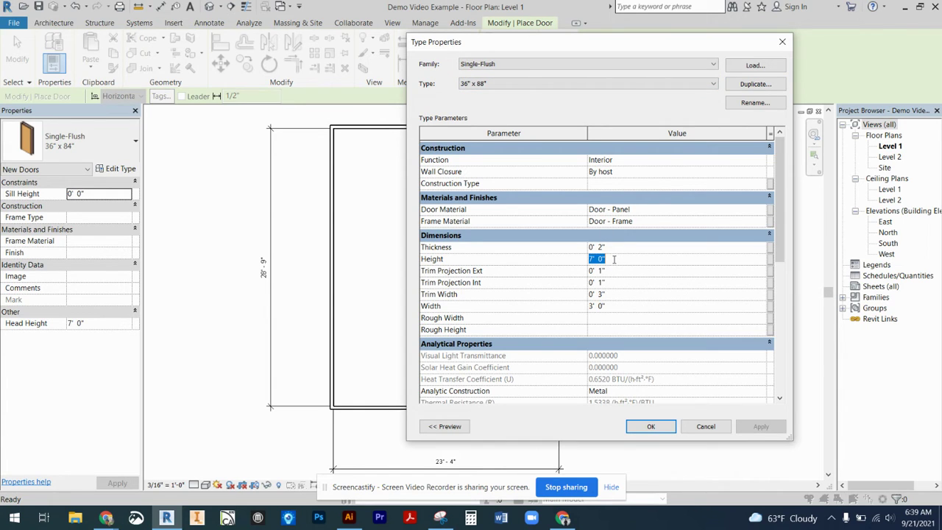
{"action": "left_click", "coordinate": [613, 309]}
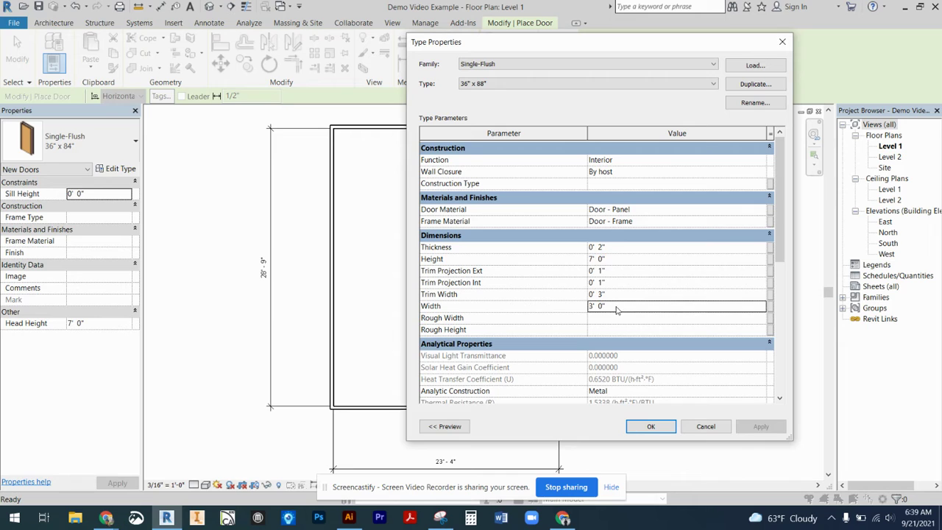
{"action": "left_click", "coordinate": [601, 260]}
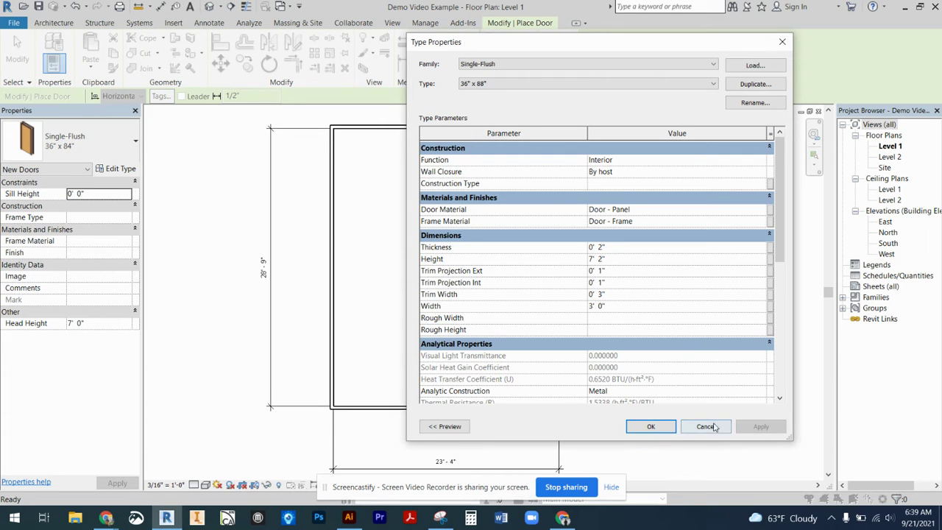
{"action": "left_click", "coordinate": [653, 427]}
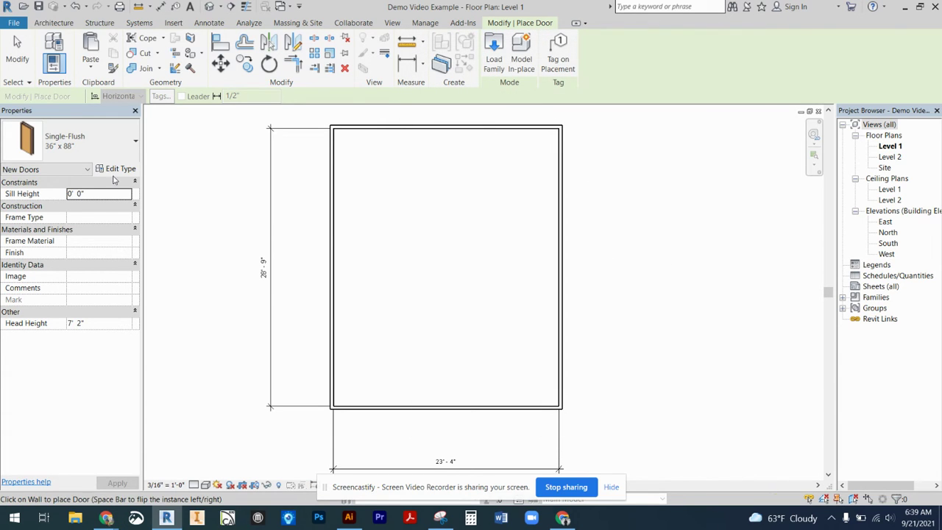
Place 36" x 88" doors about 3'-6" from the upper-right corner on the right and upper walls, and about 3'-0" from the lower-left corner.
{"action": "left_click", "coordinate": [81, 141]}
{"action": "mouse_move", "coordinate": [47, 314]}
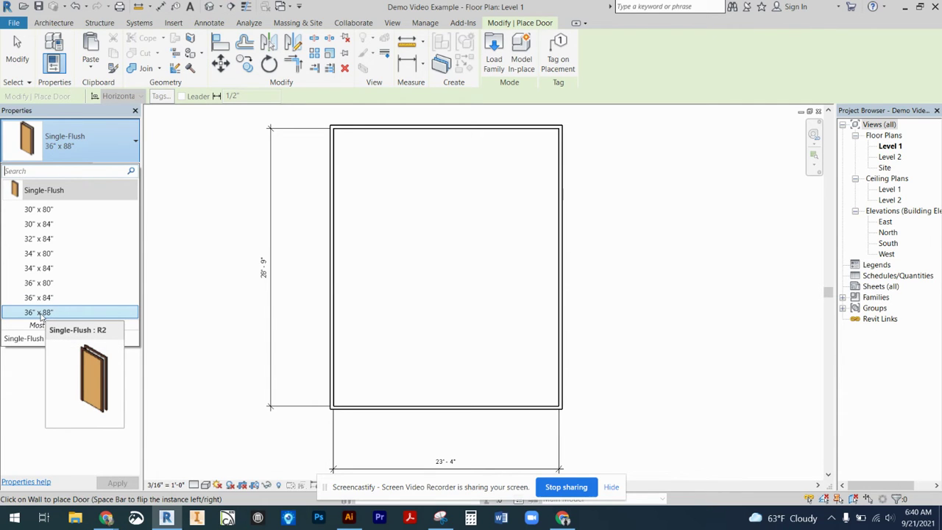
{"action": "left_click", "coordinate": [43, 312]}
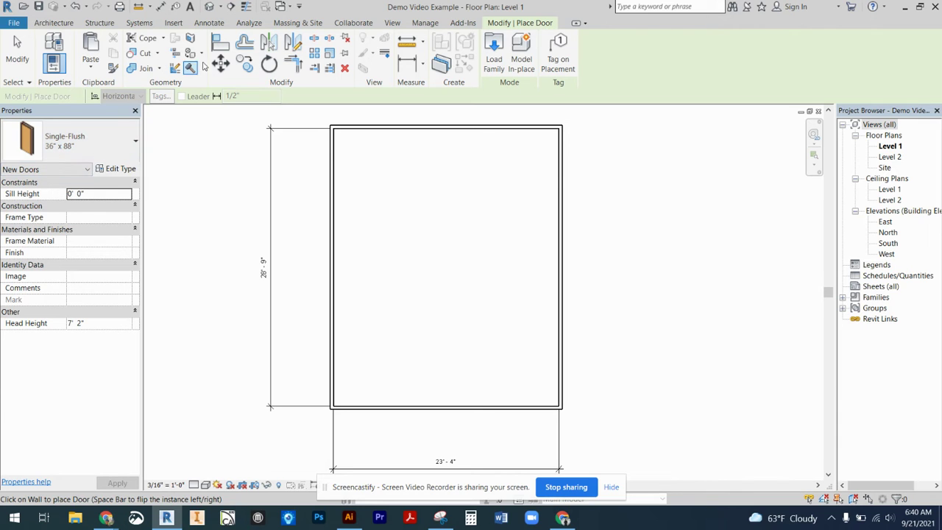
{"action": "left_click", "coordinate": [565, 161]}
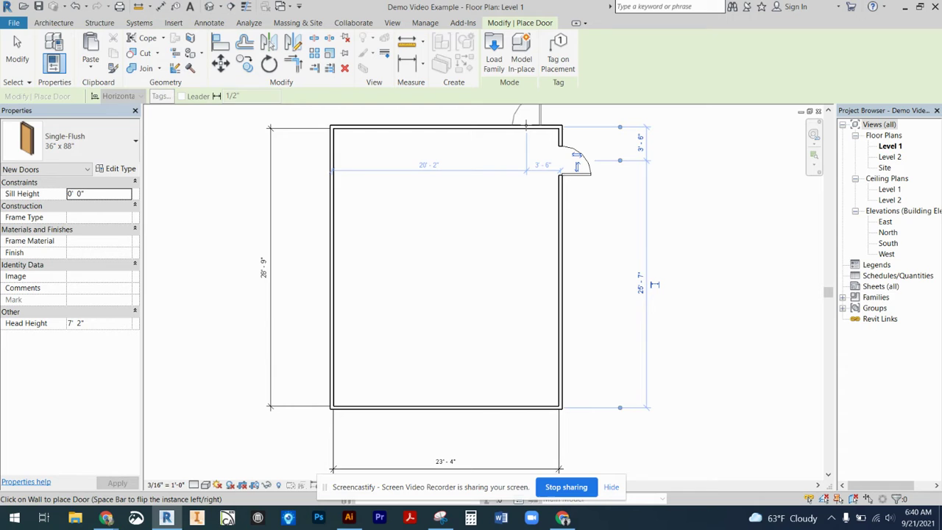
{"action": "left_click", "coordinate": [526, 125]}
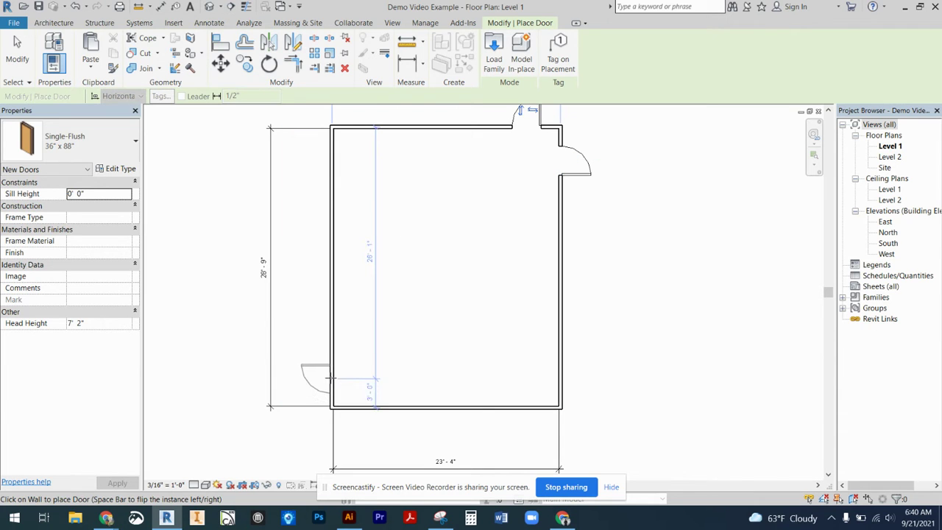
{"action": "left_click", "coordinate": [331, 378]}
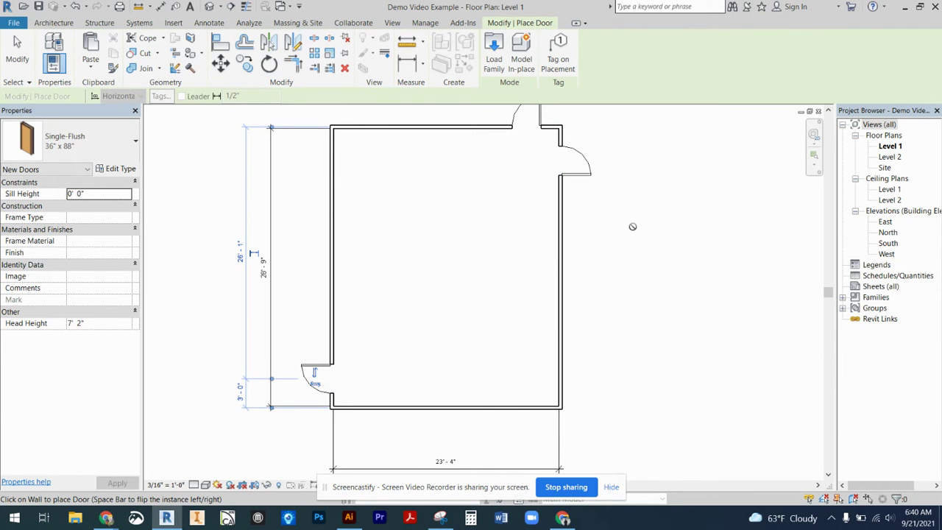
Set the left-wall door's center distance from the lower wall's inner face to 2' - 0".
{"action": "scroll", "coordinate": [273, 426], "scroll_direction": "up", "scroll_amount": 3}
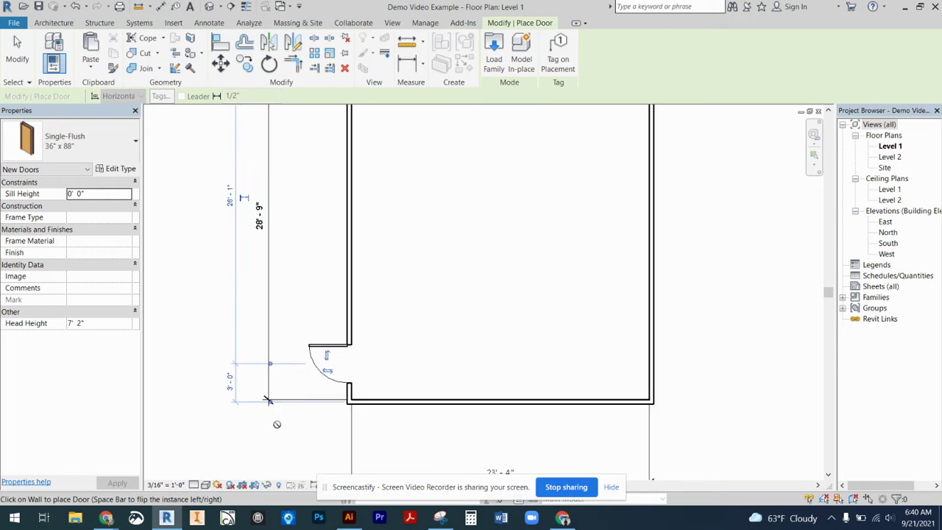
{"action": "scroll", "coordinate": [224, 393], "scroll_direction": "up", "scroll_amount": 1}
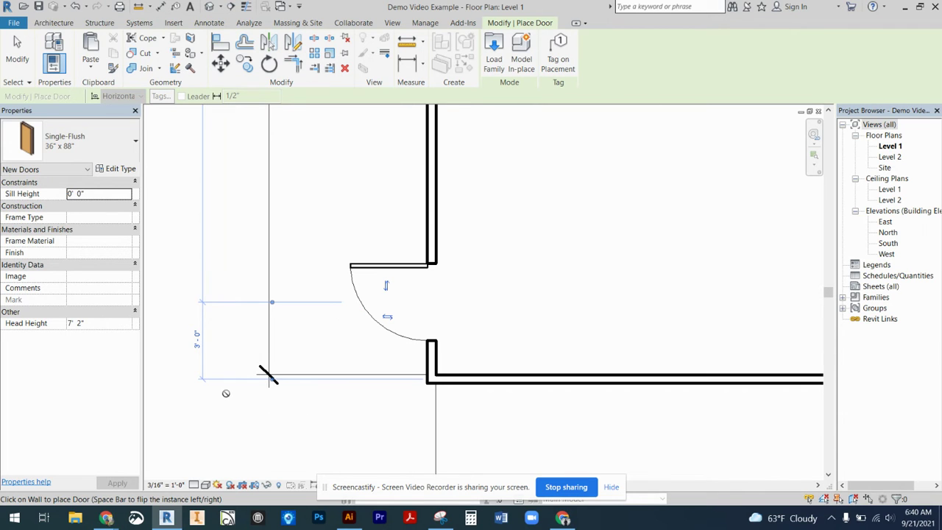
{"action": "middle_click_drag", "start_coordinate": [290, 393], "coordinate": [409, 405]}
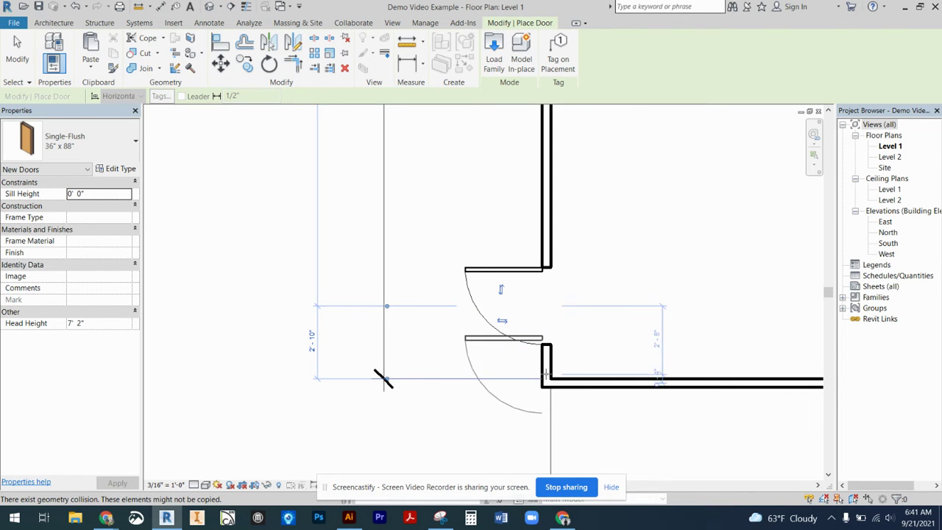
{"action": "left_click", "coordinate": [311, 338]}
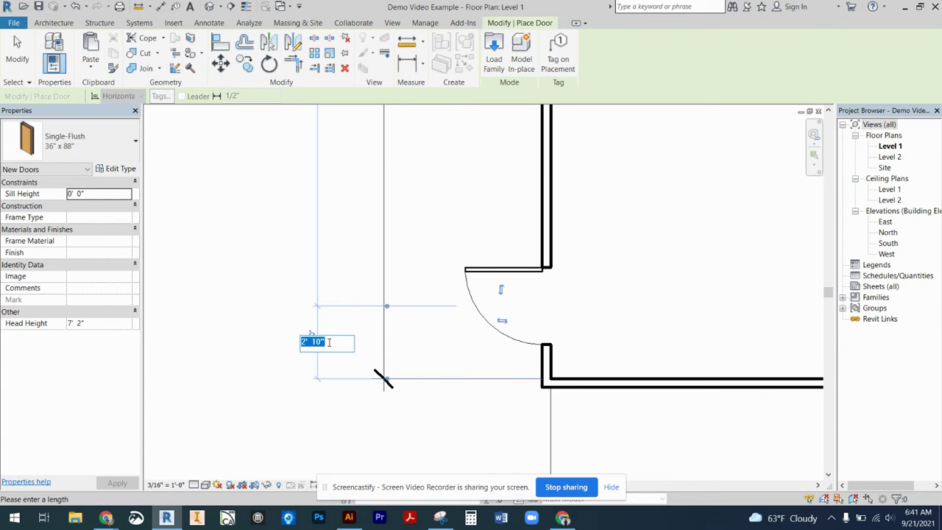
{"action": "type", "text": "2"}
{"action": "type", "text": "' - 0\""}
{"action": "key", "text": "Return"}
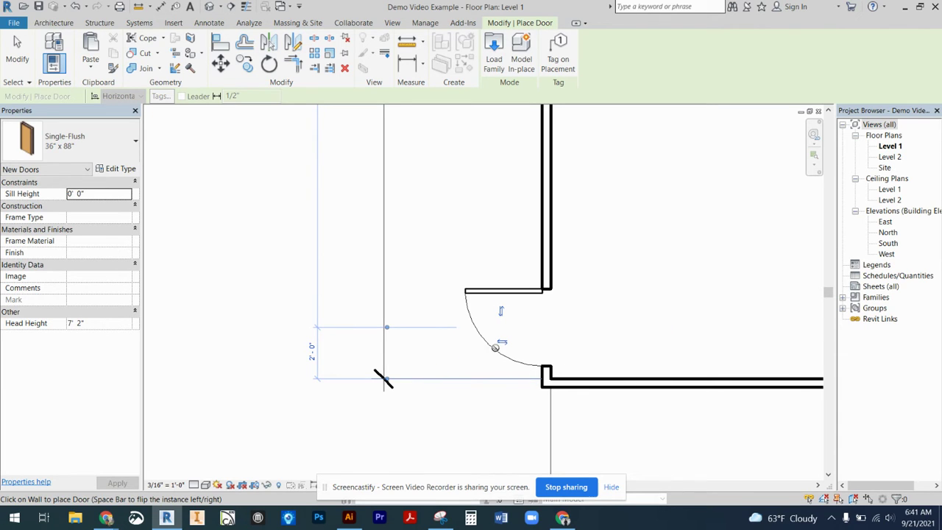
Flip the left-wall door through its swing orientations, ending with an outward swing hinged on the side nearest the lower corner.
{"action": "key", "text": "space"}
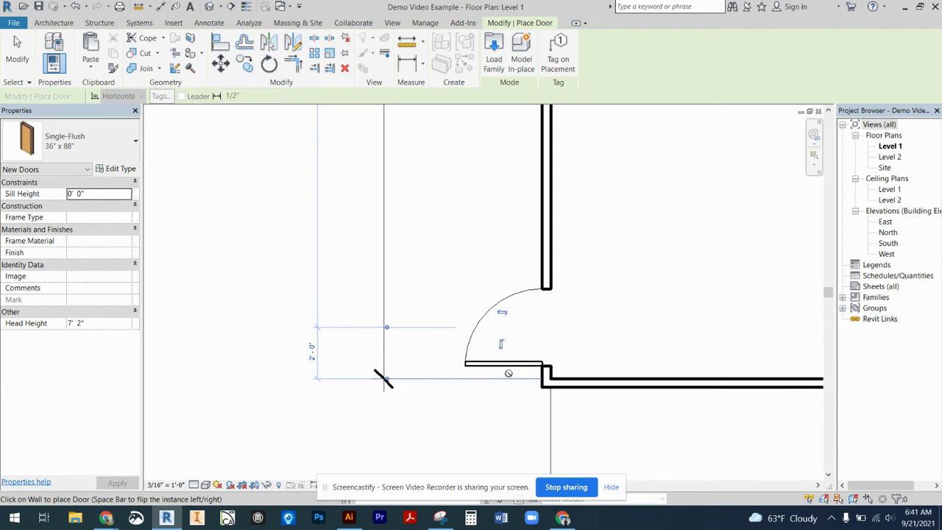
{"action": "key", "text": "space"}
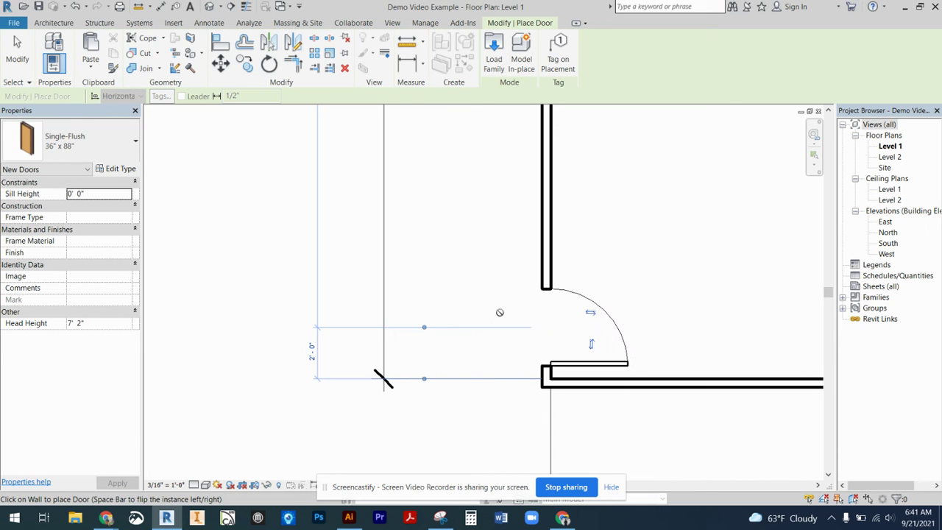
{"action": "key", "text": "space"}
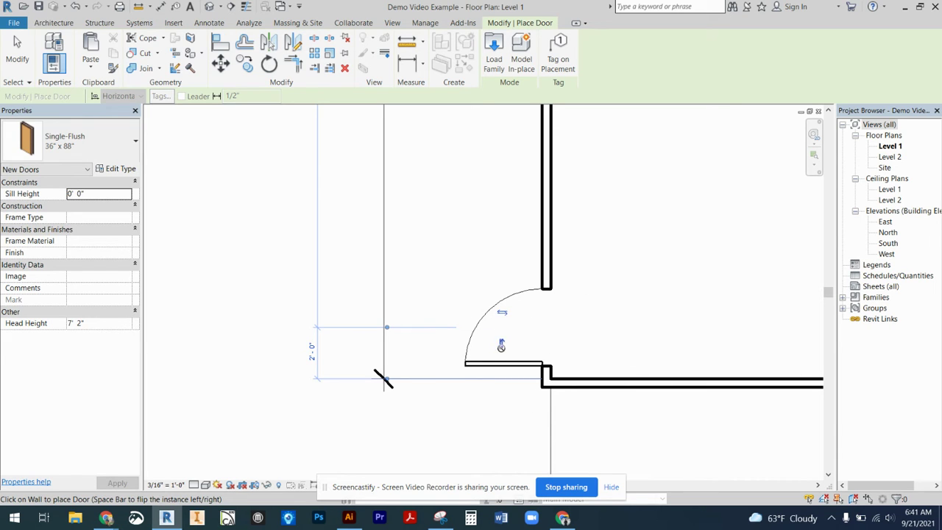
{"action": "key", "text": "space"}
{"action": "key", "text": "space"}
{"action": "key", "text": "space"}
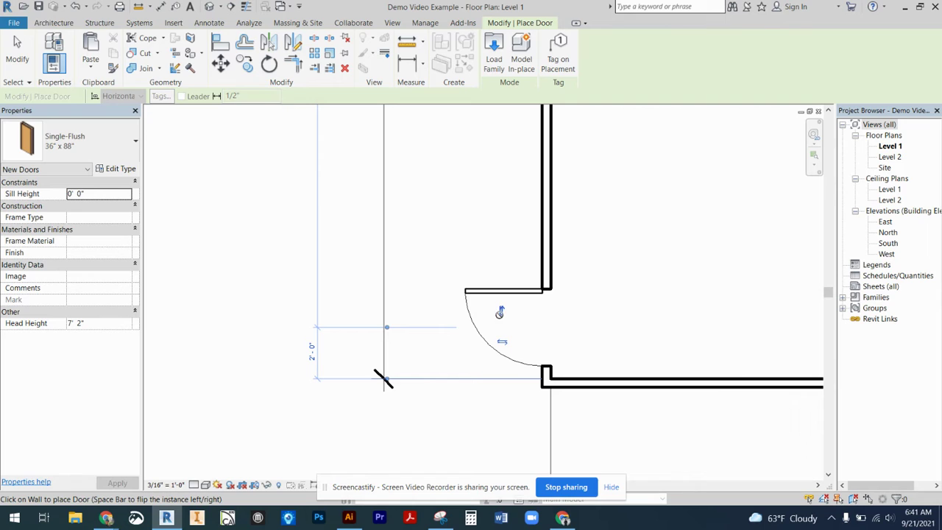
{"action": "key", "text": "space"}
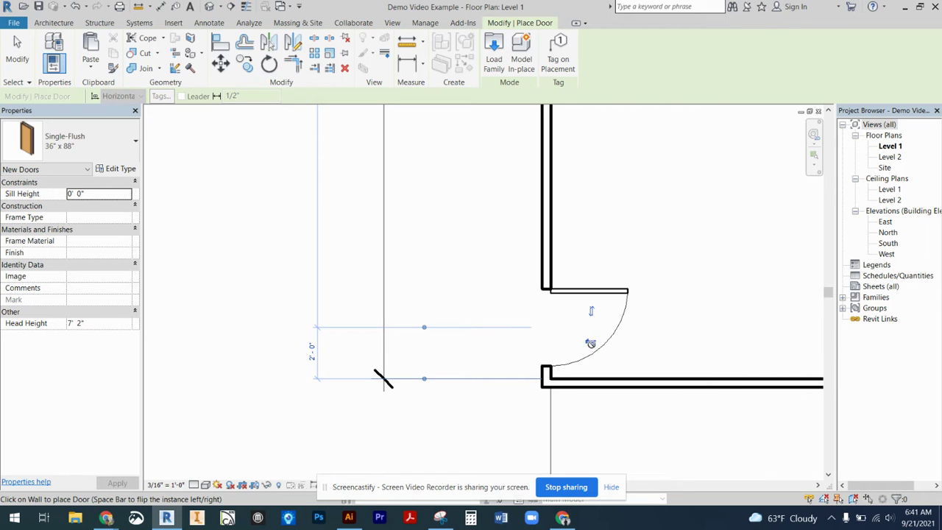
{"action": "key", "text": "space"}
{"action": "key", "text": "space"}
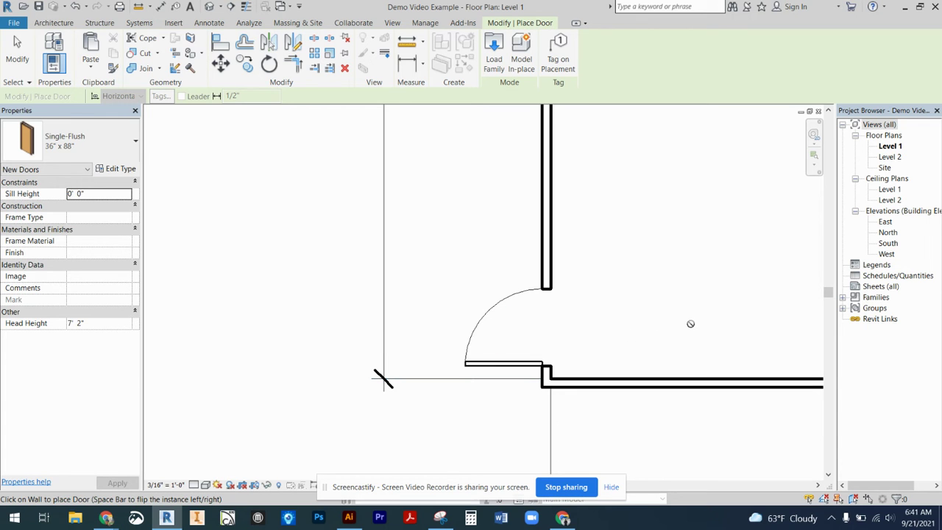
End door placement and move the right-wall door's upper witness line to the inner face of the upper wall.
{"action": "scroll", "coordinate": [690, 323], "scroll_direction": "up", "scroll_amount": 2}
{"action": "scroll", "coordinate": [693, 325], "scroll_direction": "down", "scroll_amount": 5}
{"action": "middle_click_drag", "start_coordinate": [697, 326], "coordinate": [263, 427]}
{"action": "key", "text": "Escape"}
{"action": "key", "text": "Escape"}
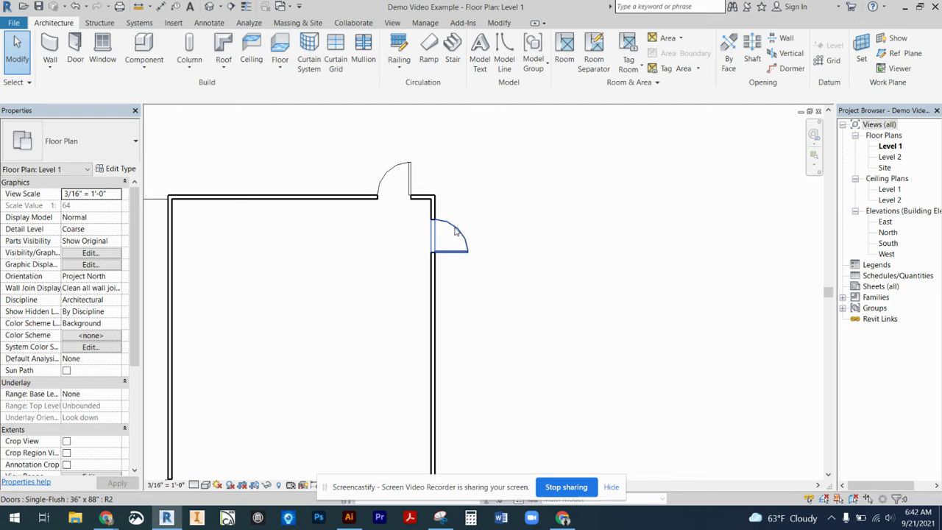
{"action": "left_click", "coordinate": [456, 231]}
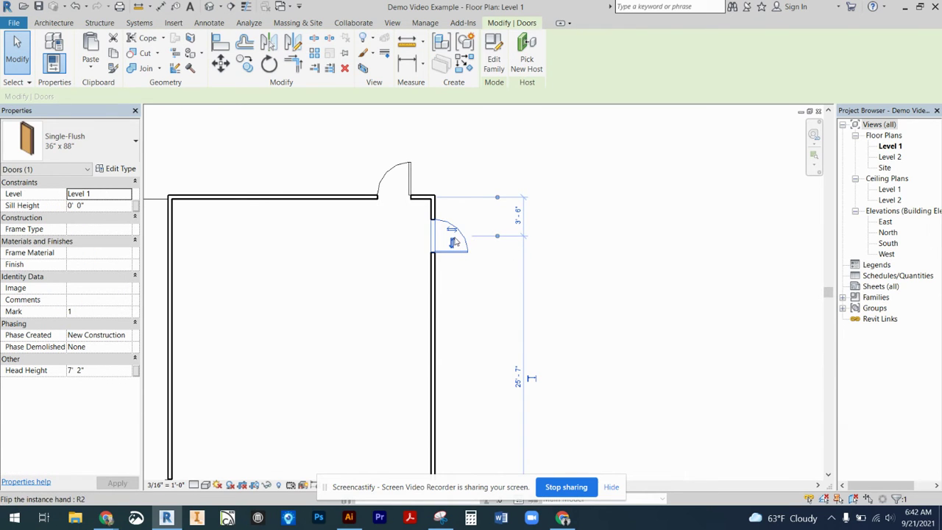
{"action": "scroll", "coordinate": [499, 199], "scroll_direction": "up", "scroll_amount": 4}
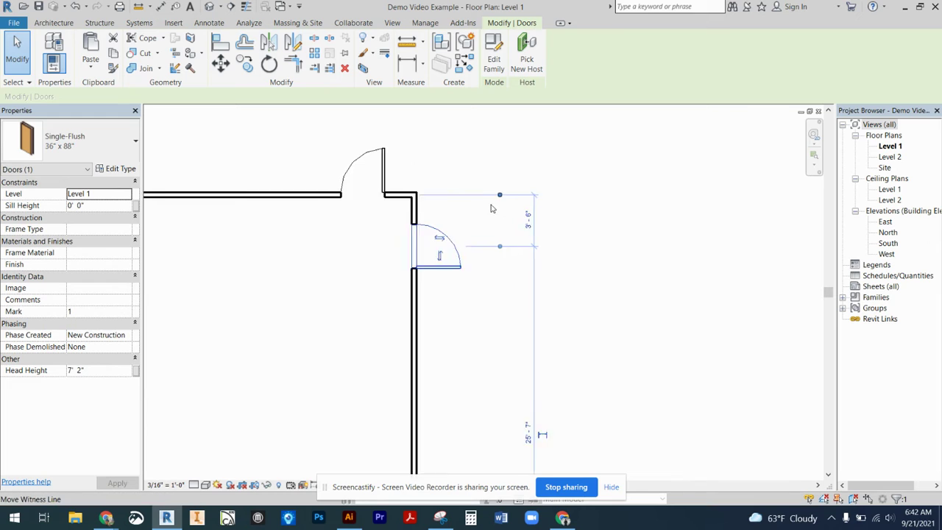
{"action": "left_click", "coordinate": [503, 193]}
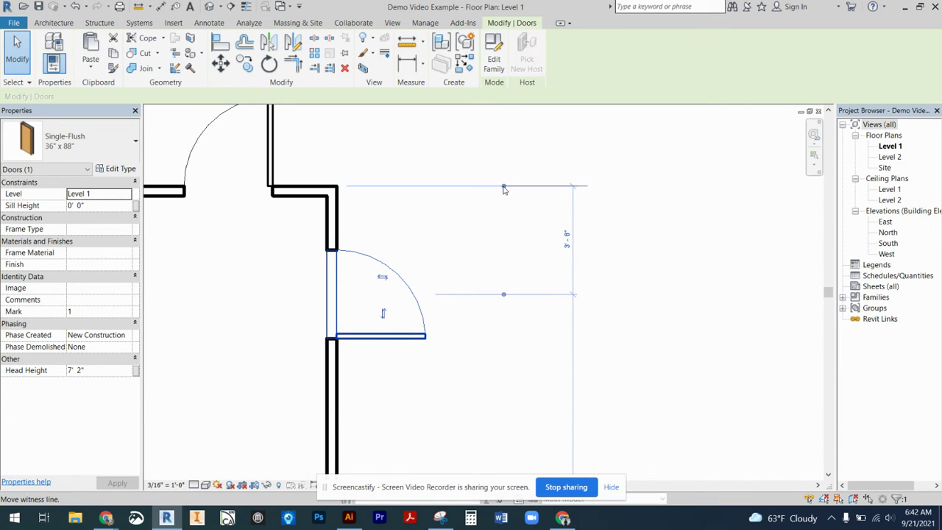
{"action": "left_click", "coordinate": [504, 188]}
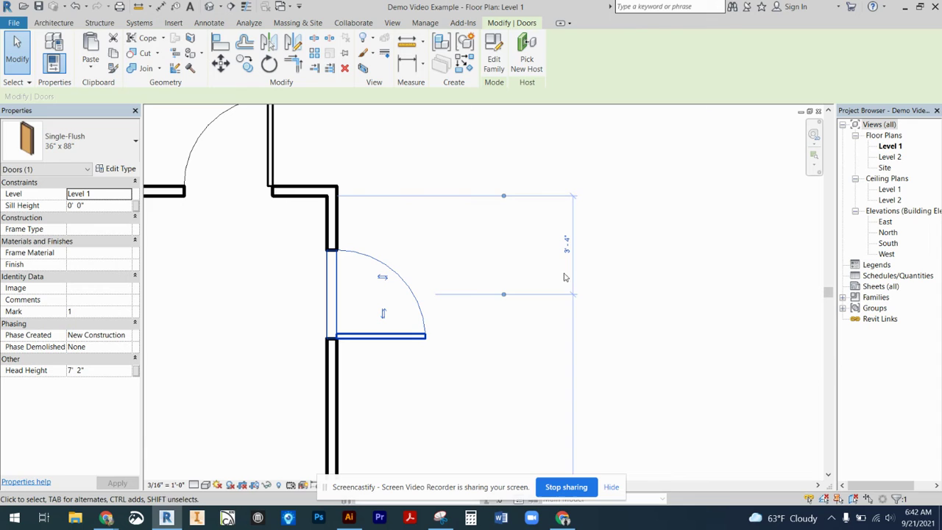
Set the right-wall door's center distance from the upper wall's inner face to 3' - 8".
{"action": "left_click", "coordinate": [566, 245]}
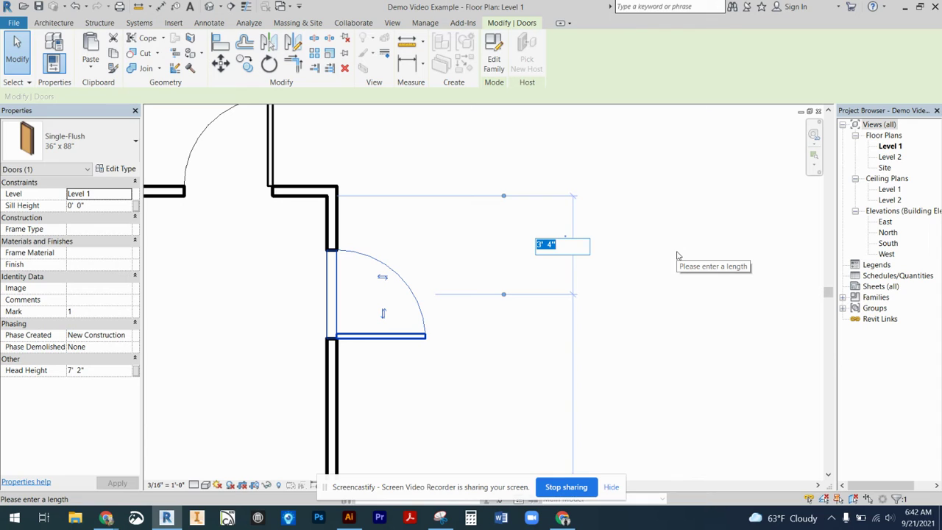
{"action": "type", "text": "3'"}
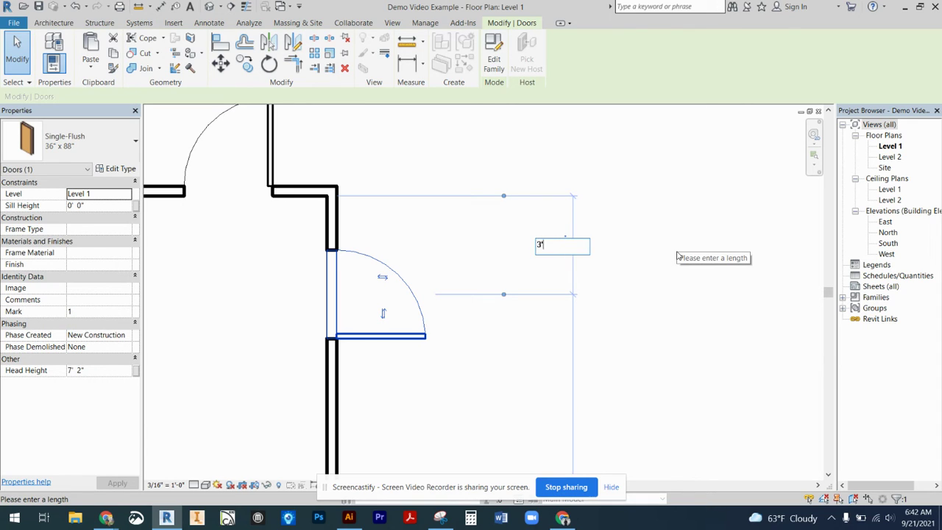
{"action": "type", "text": "8"}
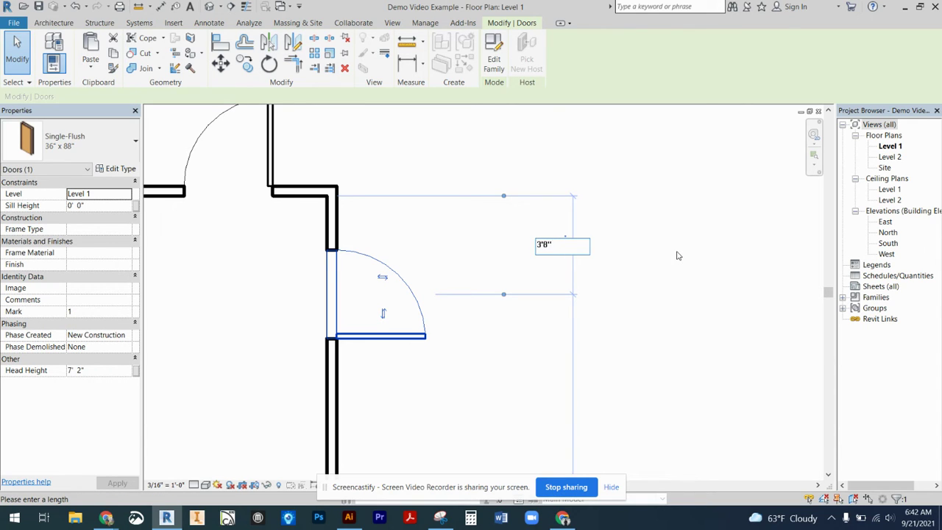
{"action": "key", "text": "Return"}
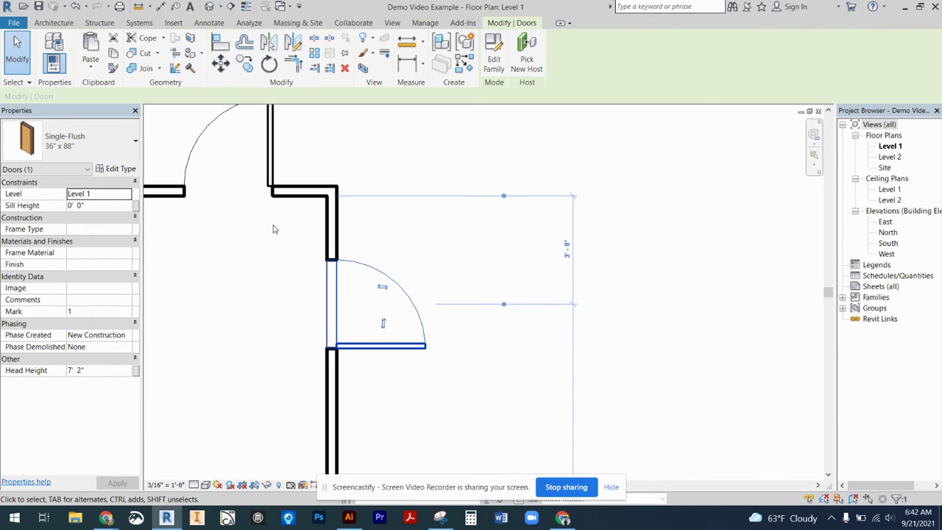
Move the upper-wall door's nearer witness line to the right wall's inner face and set the door's center distance to 2' - 0".
{"action": "middle_click_drag", "start_coordinate": [273, 225], "coordinate": [591, 311]}
{"action": "left_click", "coordinate": [506, 191]}
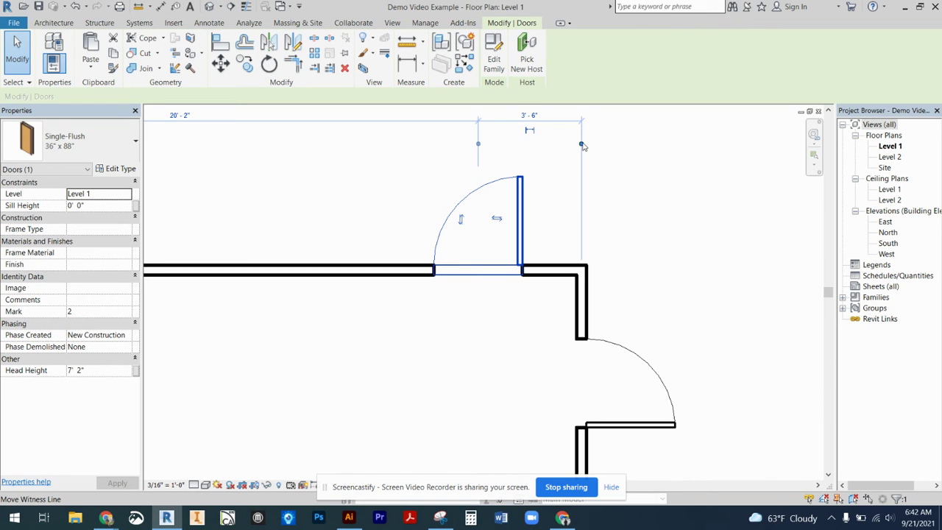
{"action": "left_click_drag", "start_coordinate": [582, 145], "coordinate": [576, 144]}
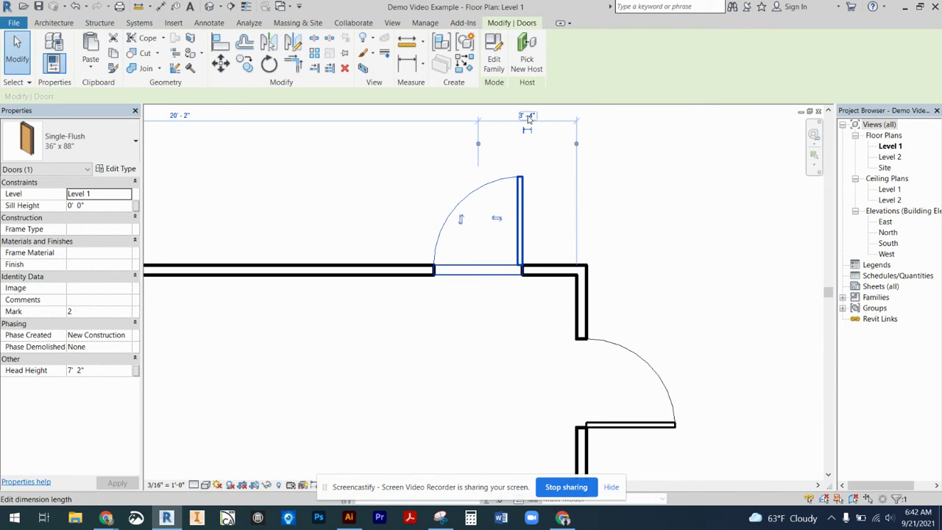
{"action": "left_click", "coordinate": [528, 116]}
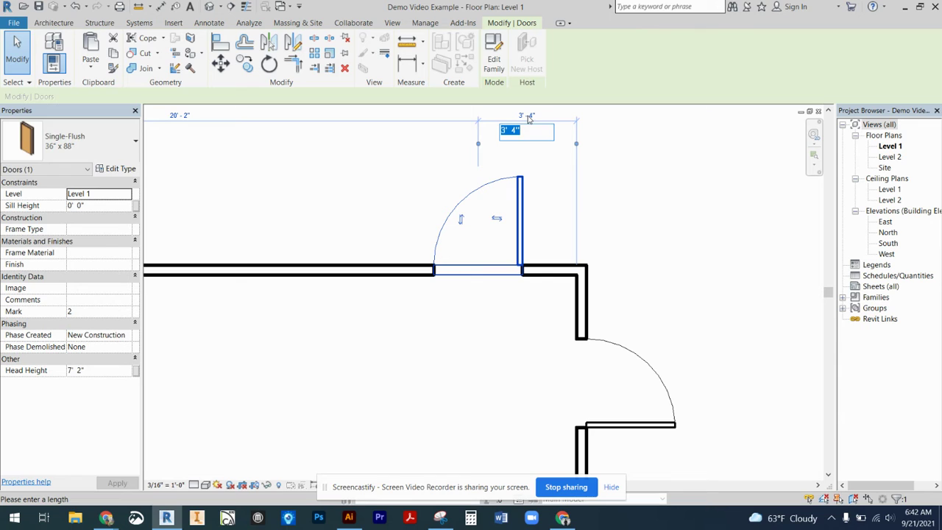
{"action": "type", "text": "2"}
{"action": "type", "text": "' - 0\""}
{"action": "key", "text": "Return"}
{"action": "left_click", "coordinate": [654, 214]}
Delete the doors on the right and left walls.
{"action": "scroll", "coordinate": [743, 296], "scroll_direction": "down", "scroll_amount": 5}
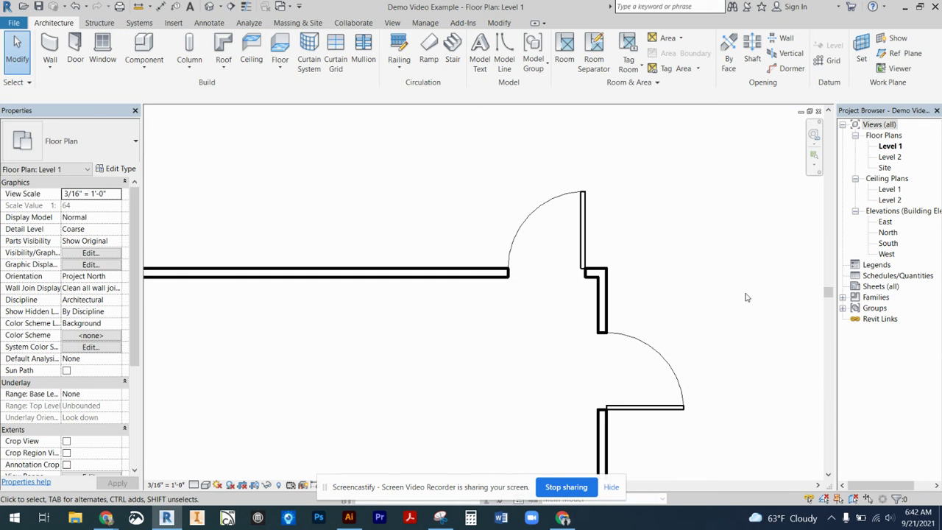
{"action": "scroll", "coordinate": [728, 331], "scroll_direction": "down", "scroll_amount": 3}
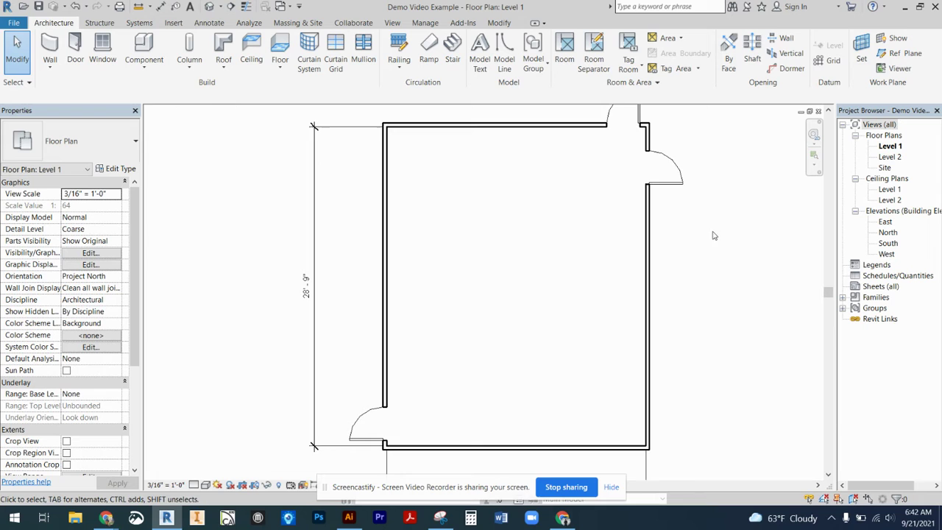
{"action": "middle_click_drag", "start_coordinate": [709, 240], "coordinate": [664, 270]}
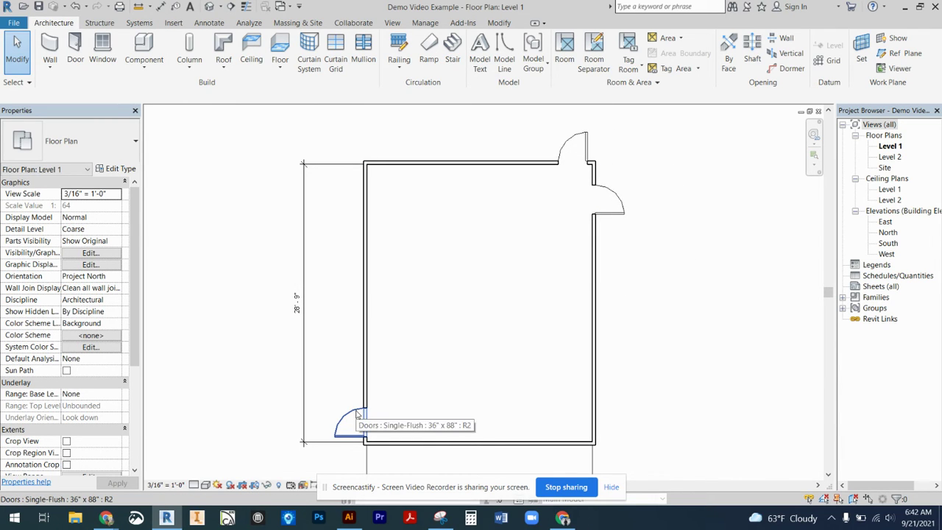
{"action": "left_click", "coordinate": [615, 216]}
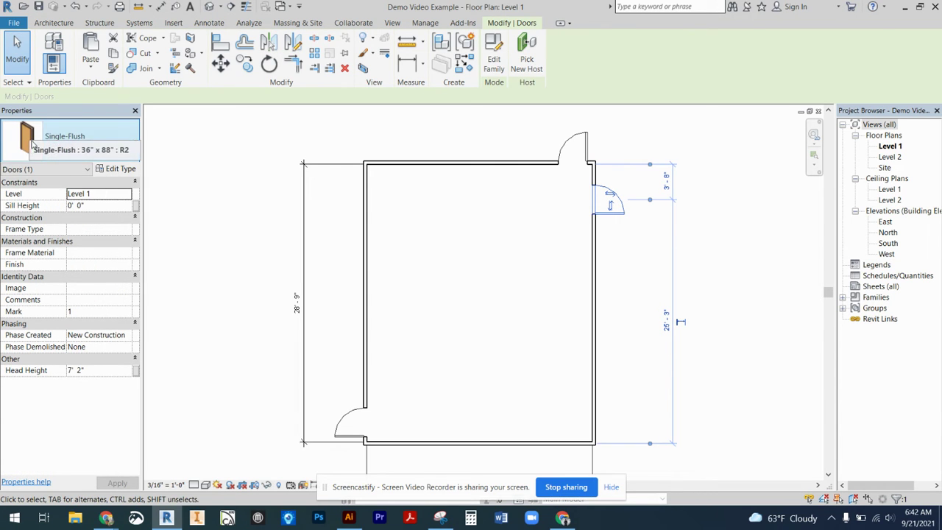
{"action": "key", "text": "Escape"}
{"action": "left_click", "coordinate": [348, 419]}
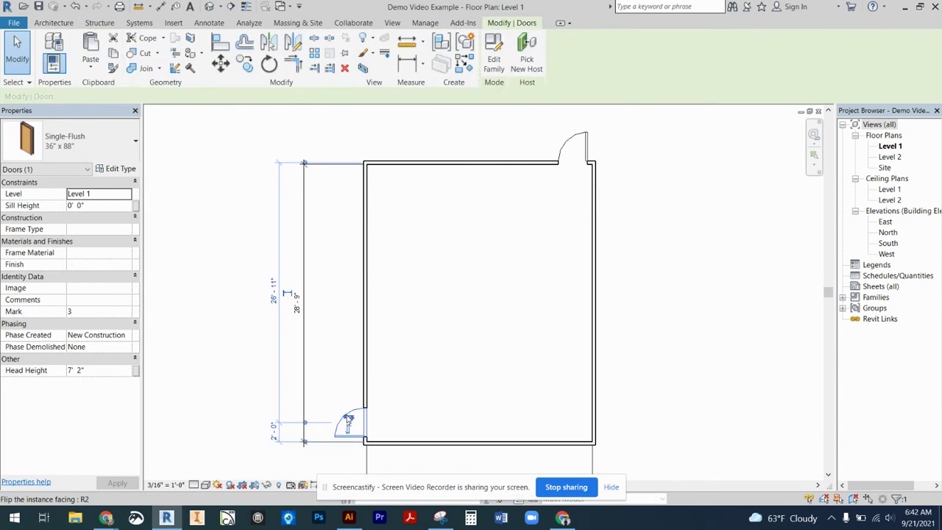
{"action": "key", "text": "Delete"}
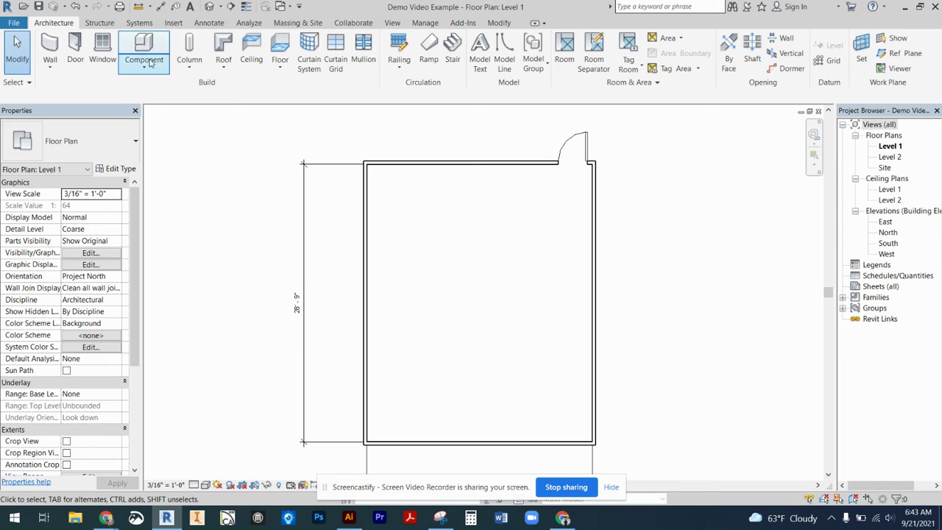
Start placing a door and, from its type properties, begin loading a family from the Doors folder of the US Imperial library.
{"action": "left_click", "coordinate": [75, 51]}
{"action": "left_click", "coordinate": [92, 148]}
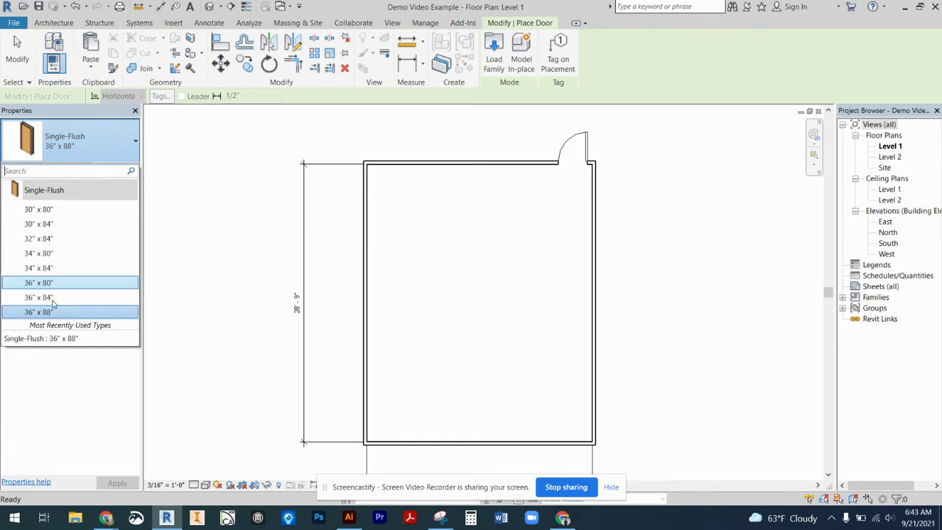
{"action": "left_click", "coordinate": [174, 166]}
{"action": "left_click", "coordinate": [124, 169]}
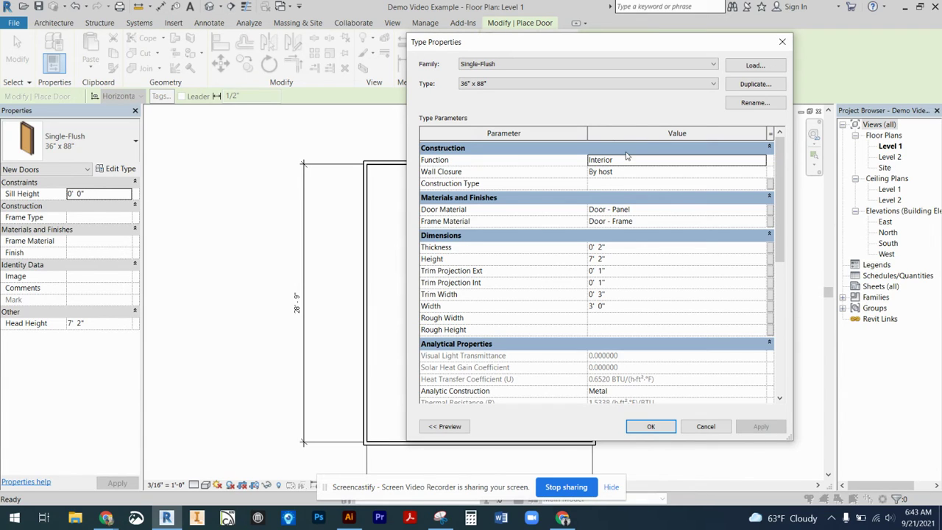
{"action": "left_click", "coordinate": [750, 66]}
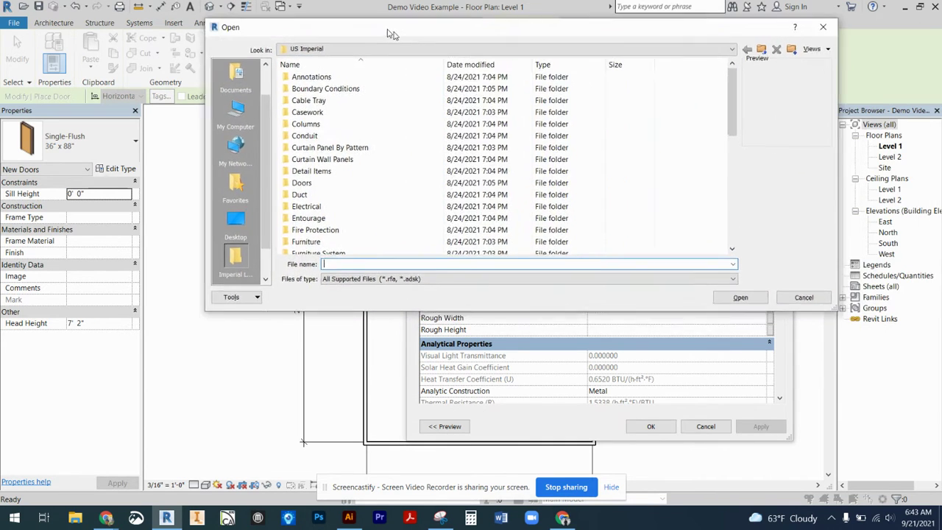
{"action": "left_click_drag", "start_coordinate": [392, 35], "coordinate": [268, 25]}
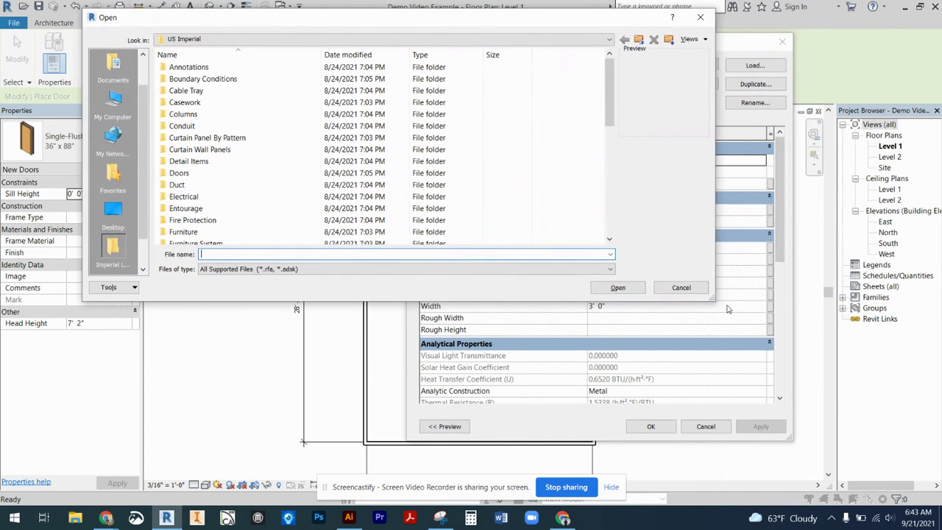
{"action": "left_click_drag", "start_coordinate": [713, 302], "coordinate": [860, 472]}
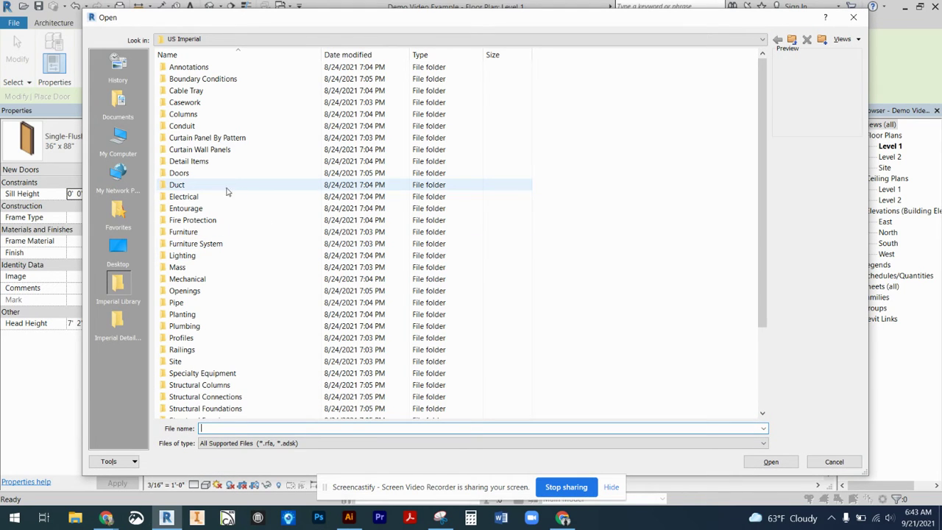
{"action": "double_click", "coordinate": [186, 175]}
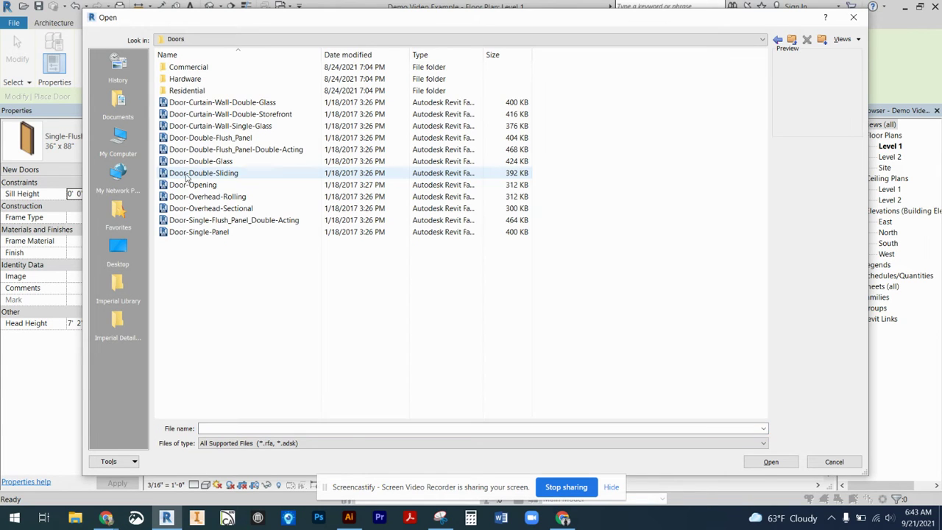
Preview the door families in the Doors folder, from Door-Curtain-Wall-Double-Glass to Door-Single-Panel and back.
{"action": "left_click", "coordinate": [197, 106]}
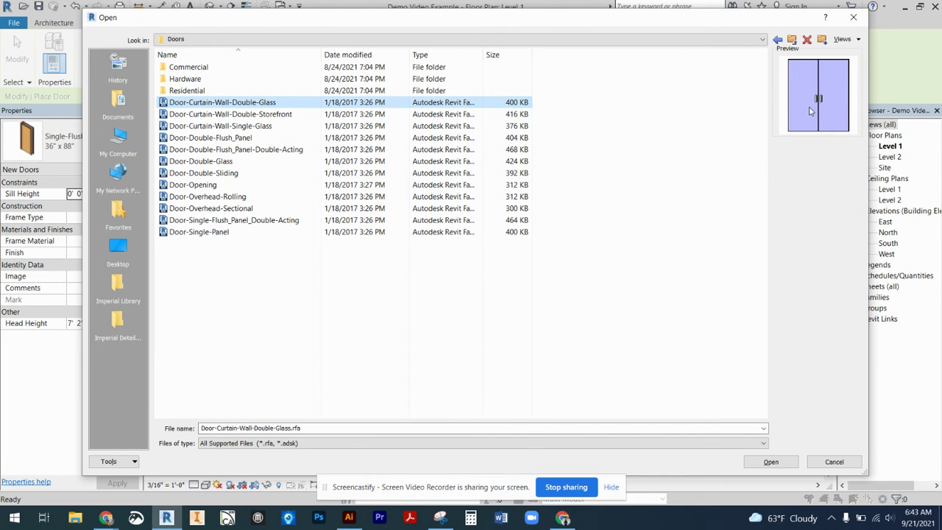
{"action": "key", "text": "Down"}
{"action": "key", "text": "Down"}
{"action": "key", "text": "Down"}
{"action": "key", "text": "Down"}
{"action": "key", "text": "Down"}
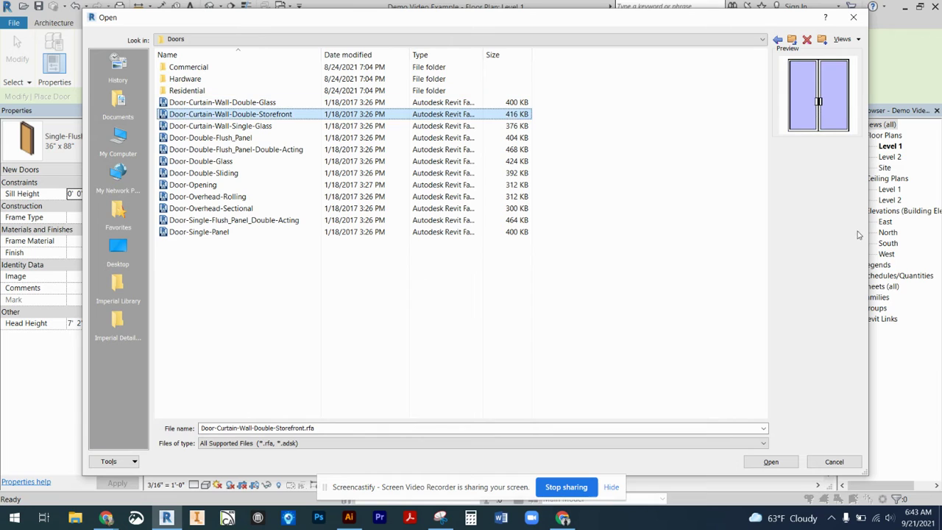
{"action": "key", "text": "Down"}
{"action": "key", "text": "Down"}
{"action": "key", "text": "Down"}
{"action": "key", "text": "Down"}
{"action": "key", "text": "Down"}
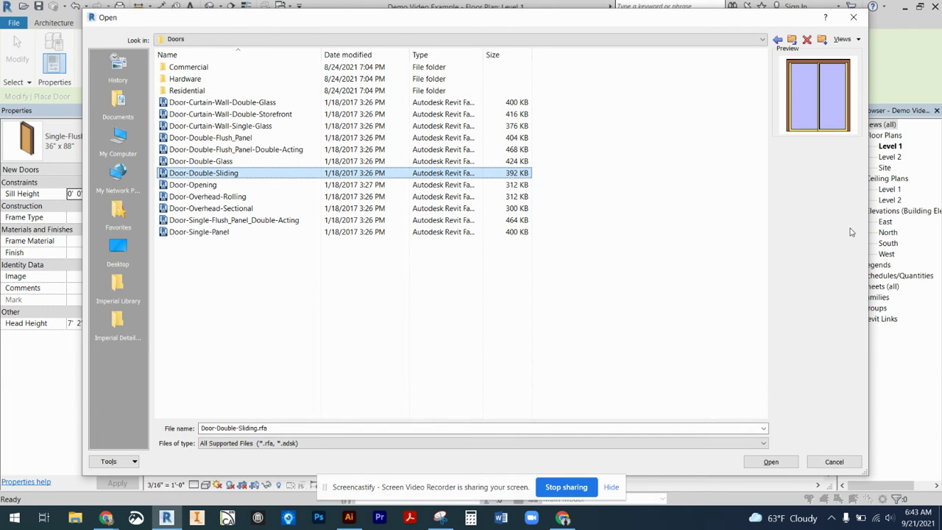
{"action": "key", "text": "Down"}
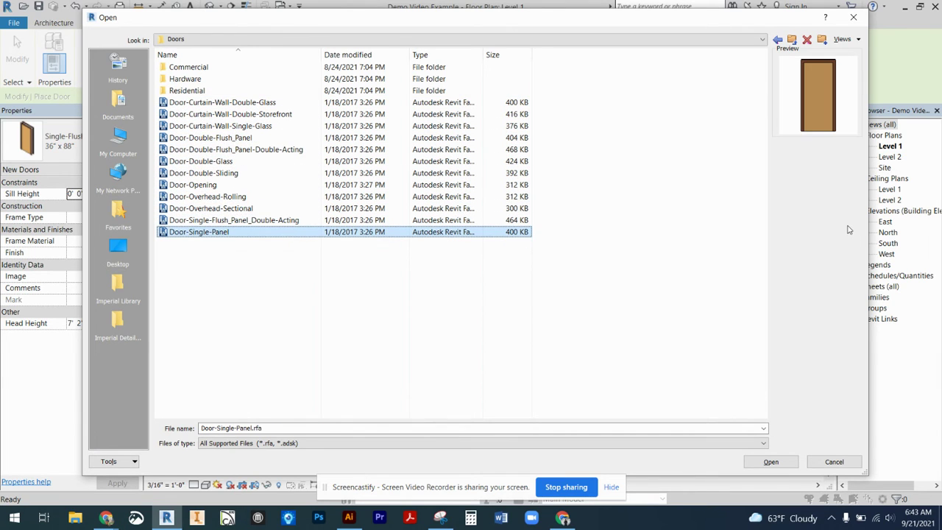
{"action": "key", "text": "Up"}
{"action": "key", "text": "Up"}
{"action": "key", "text": "Up"}
{"action": "key", "text": "Up"}
{"action": "key", "text": "Up"}
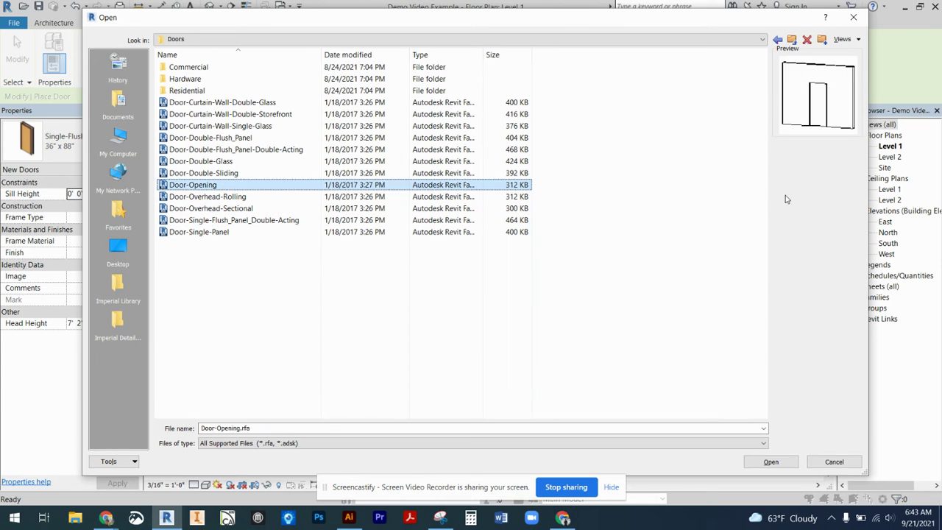
{"action": "key", "text": "Up"}
{"action": "key", "text": "Up"}
{"action": "key", "text": "Up"}
{"action": "key", "text": "Up"}
{"action": "key", "text": "Up"}
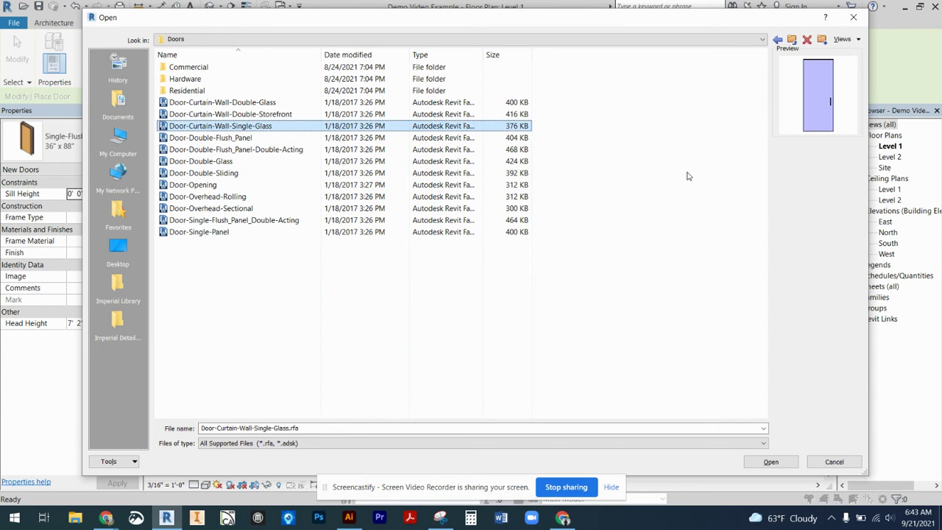
{"action": "key", "text": "Up"}
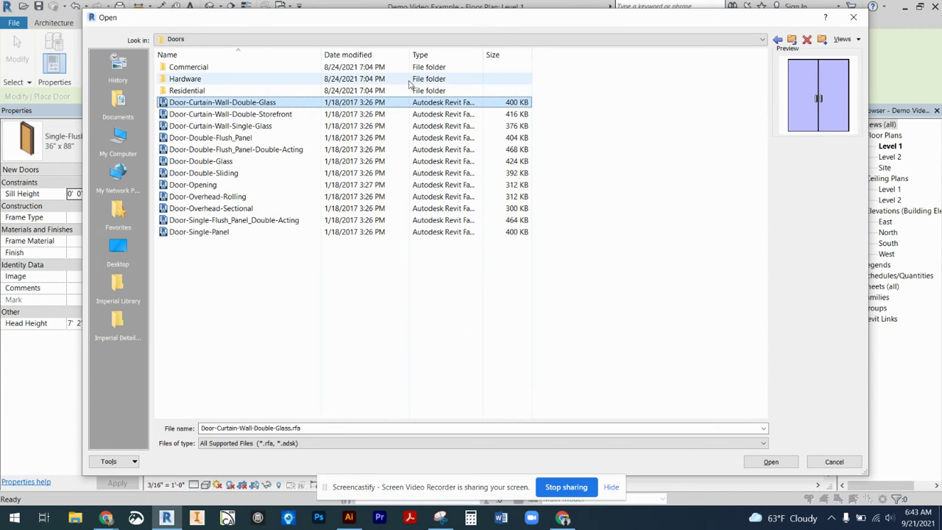
Look through the Commercial door families and open Door-Passage-Single-Two_Lite.rfa for loading.
{"action": "double_click", "coordinate": [197, 67]}
{"action": "left_click", "coordinate": [221, 67]}
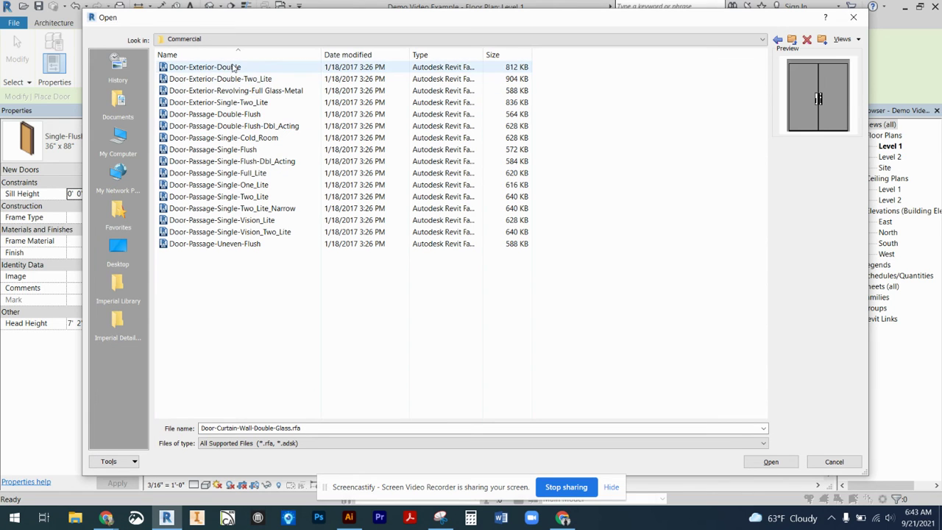
{"action": "key", "text": "Down"}
{"action": "key", "text": "Down"}
{"action": "key", "text": "Down"}
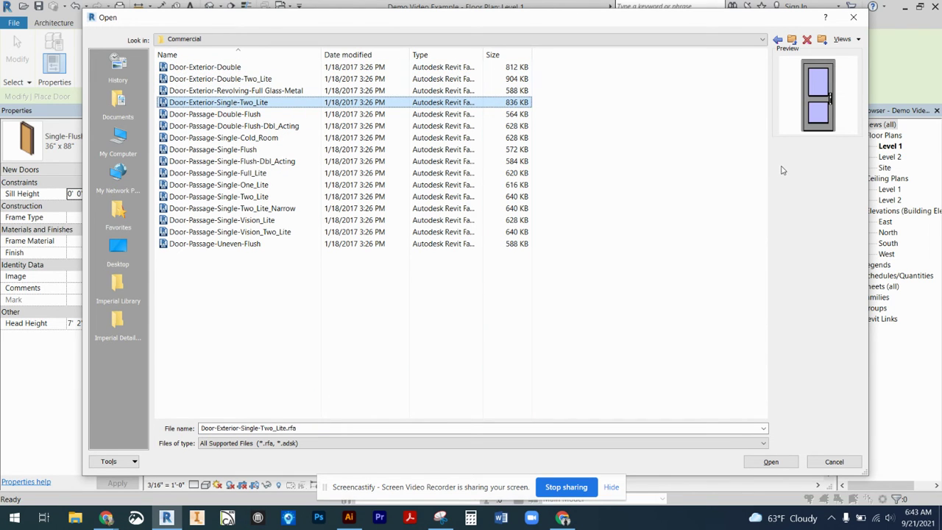
{"action": "key", "text": "Down"}
{"action": "key", "text": "Down"}
{"action": "key", "text": "Down"}
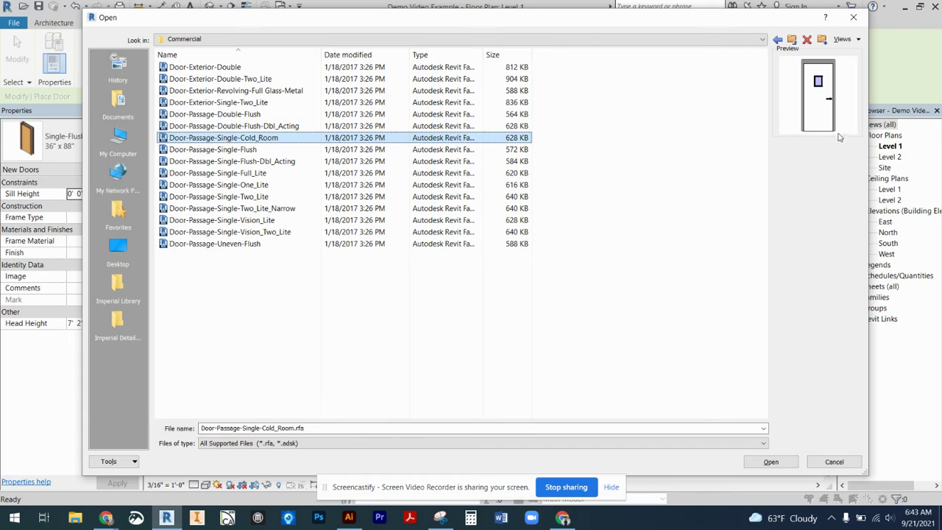
{"action": "key", "text": "Down"}
{"action": "key", "text": "Down"}
{"action": "key", "text": "Down"}
{"action": "key", "text": "Down"}
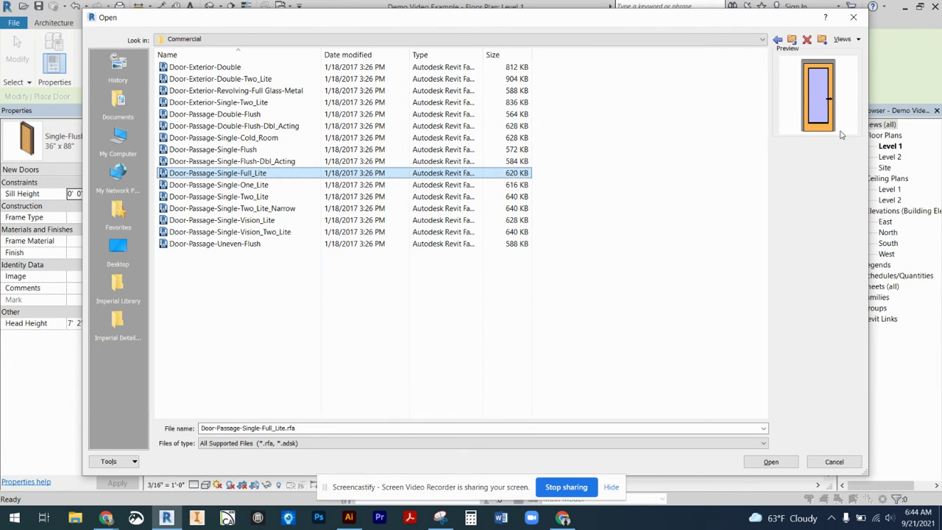
{"action": "key", "text": "Down"}
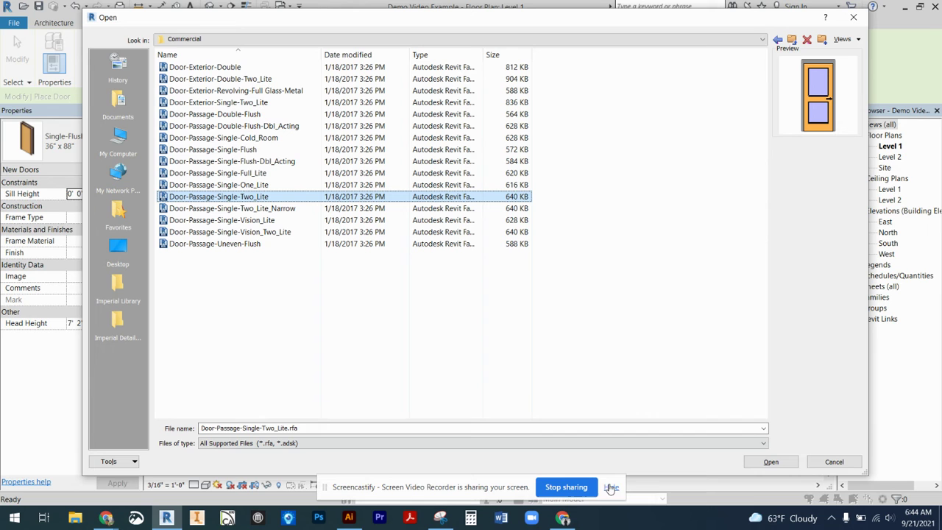
{"action": "left_click", "coordinate": [770, 462]}
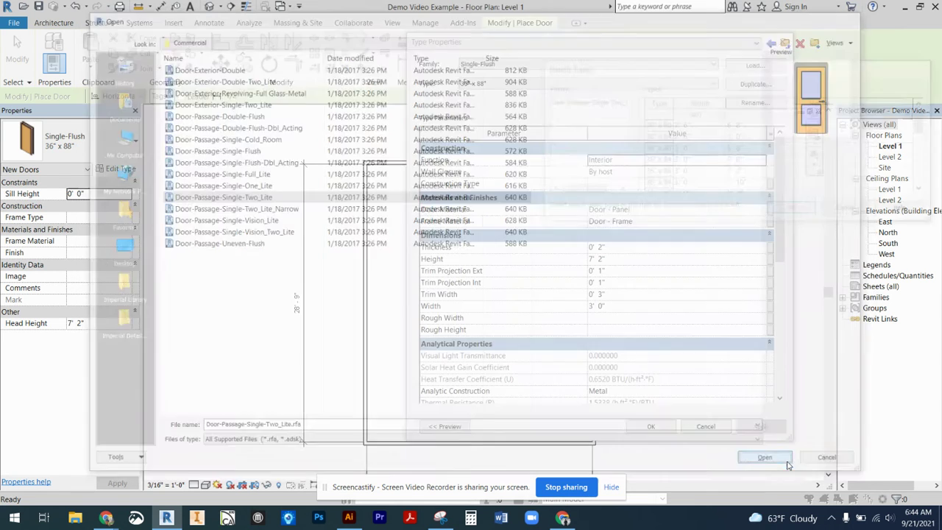
Load the 36" x 80" type of Door-Passage-Single-Two_Lite and accept it as the current door type.
{"action": "left_click_drag", "start_coordinate": [701, 74], "coordinate": [343, 60]}
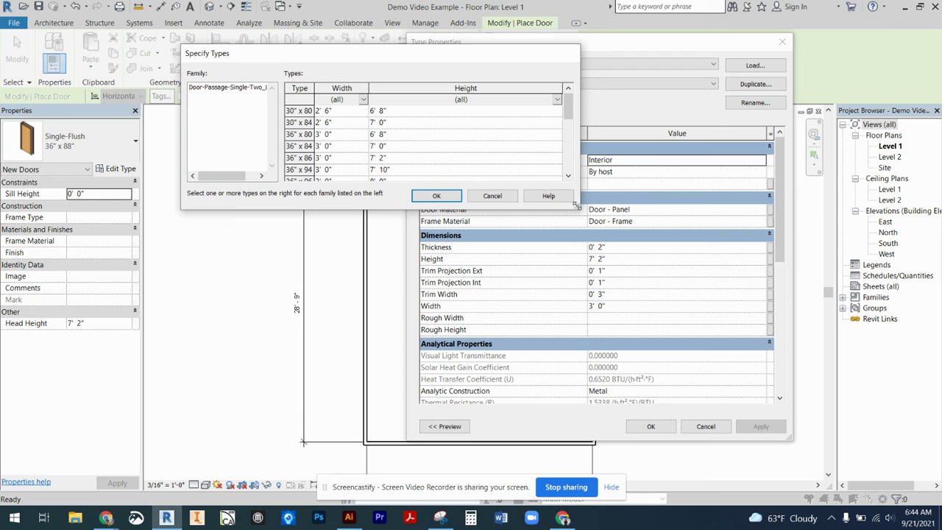
{"action": "left_click_drag", "start_coordinate": [576, 206], "coordinate": [648, 394]}
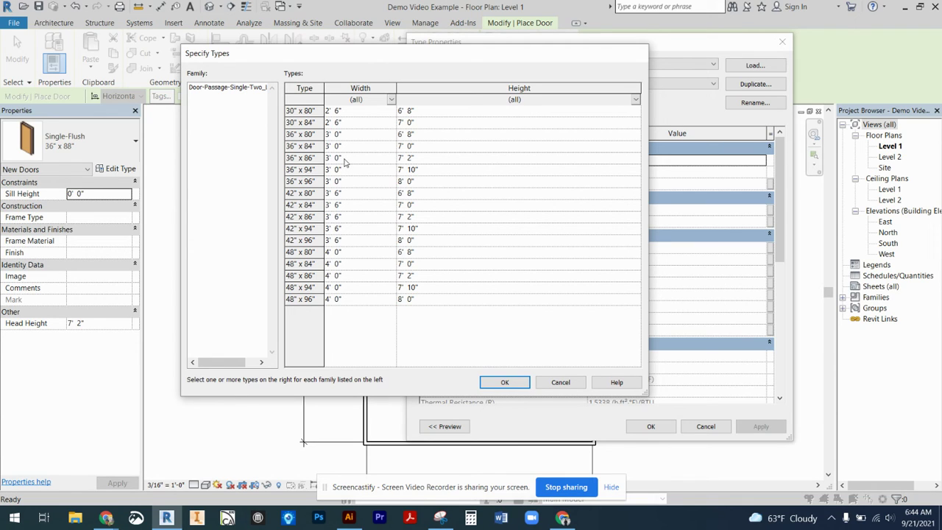
{"action": "left_click", "coordinate": [351, 135]}
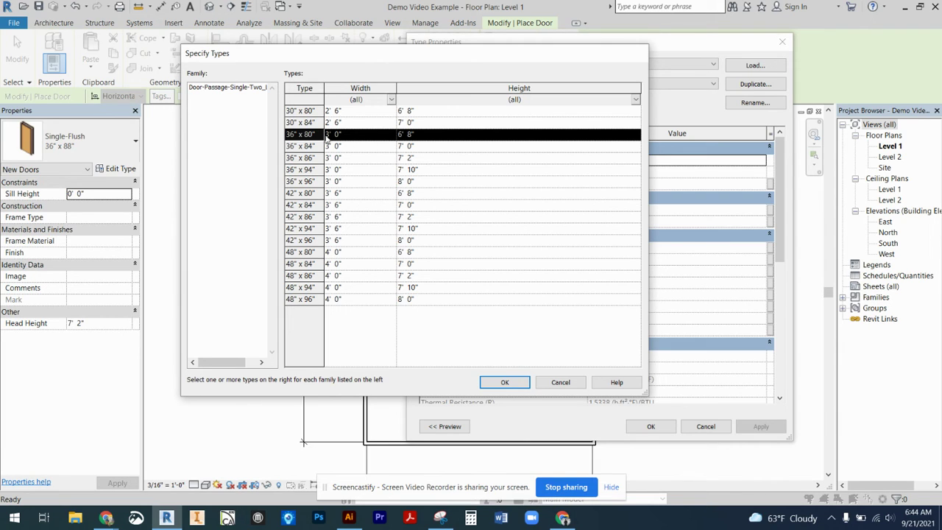
{"action": "left_click", "coordinate": [510, 383]}
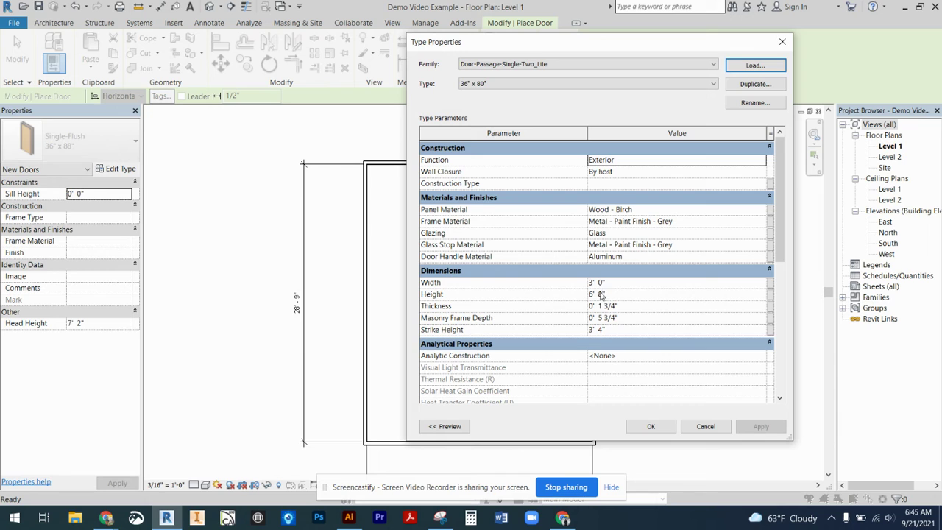
{"action": "left_click", "coordinate": [670, 431]}
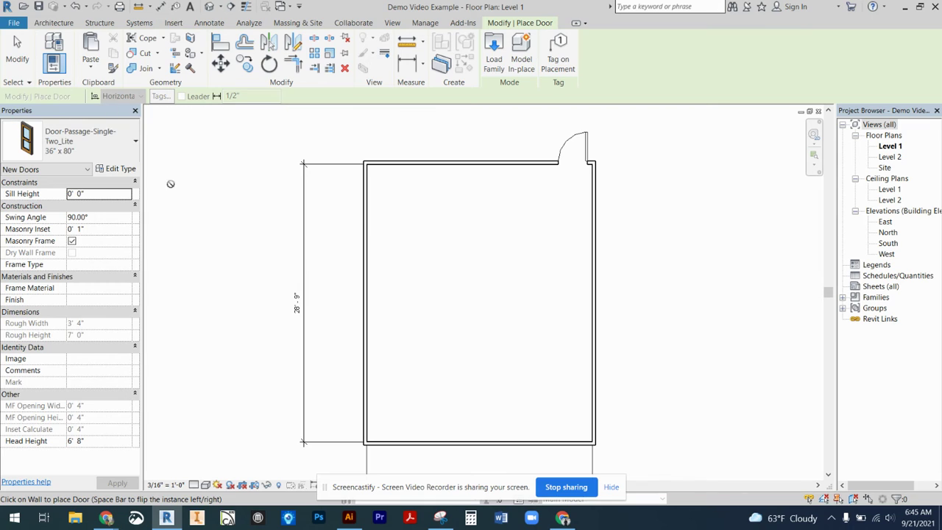
Place one door on the right wall near its upper corner and one on the left wall near its lower corner, both swinging outward.
{"action": "left_click", "coordinate": [597, 187]}
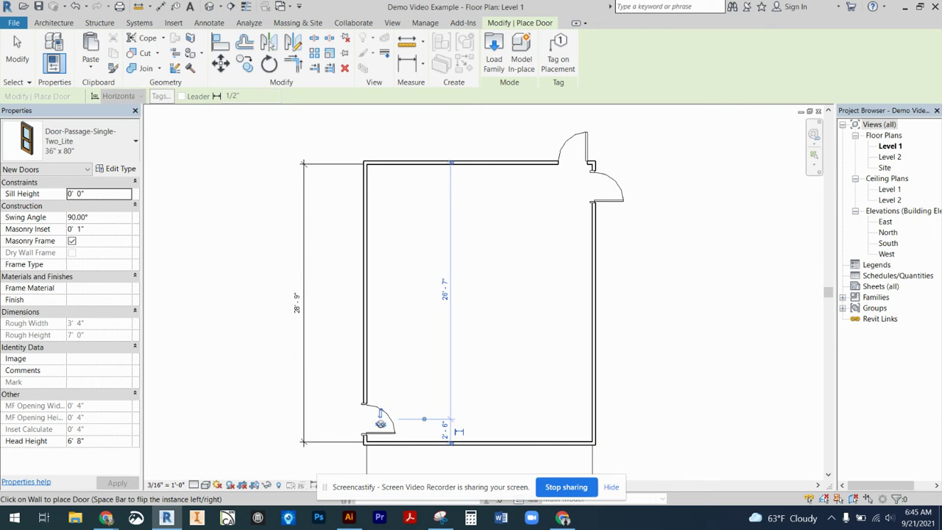
{"action": "left_click", "coordinate": [350, 423]}
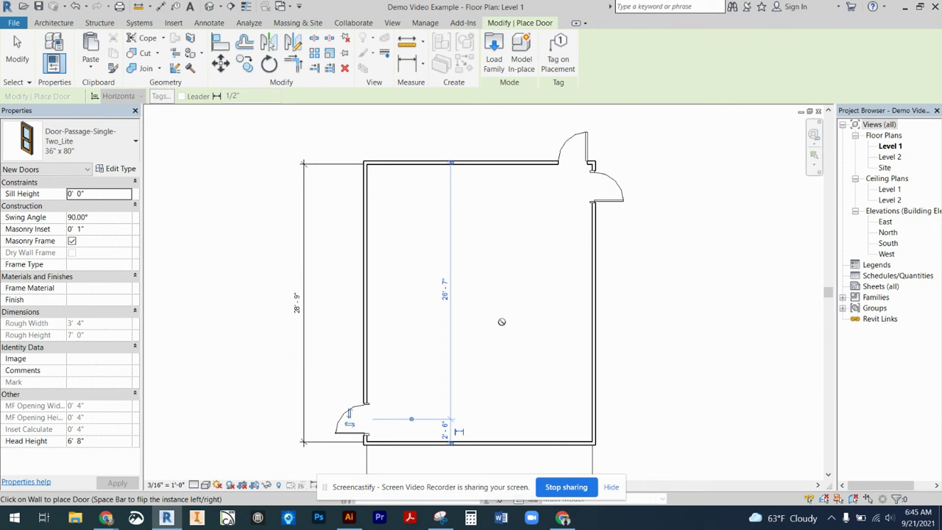
{"action": "scroll", "coordinate": [407, 459], "scroll_direction": "up", "scroll_amount": 5}
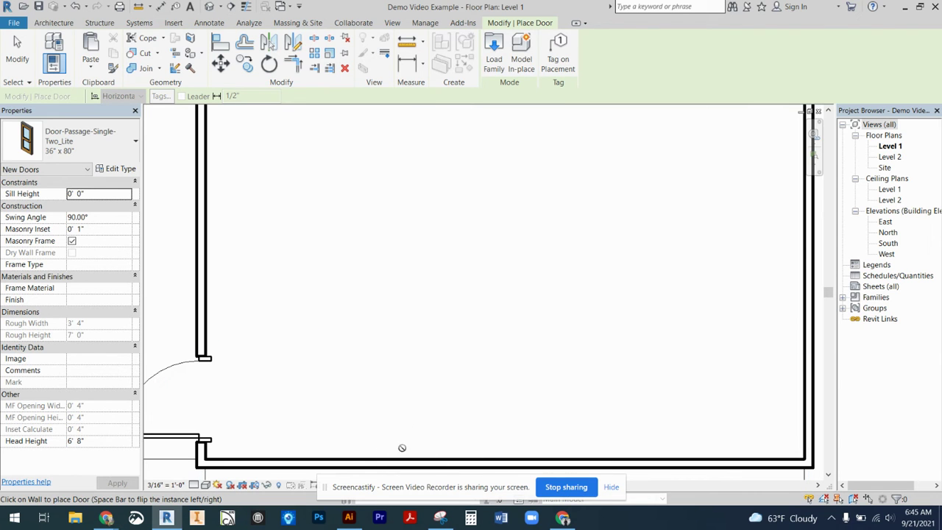
{"action": "key", "text": "Escape"}
Move the witness line of the left door's lower temporary dimension to the inner face of the bottom wall.
{"action": "left_click", "coordinate": [174, 374]}
{"action": "middle_click_drag", "start_coordinate": [244, 397], "coordinate": [483, 330]}
{"action": "left_click_drag", "start_coordinate": [342, 395], "coordinate": [345, 403]}
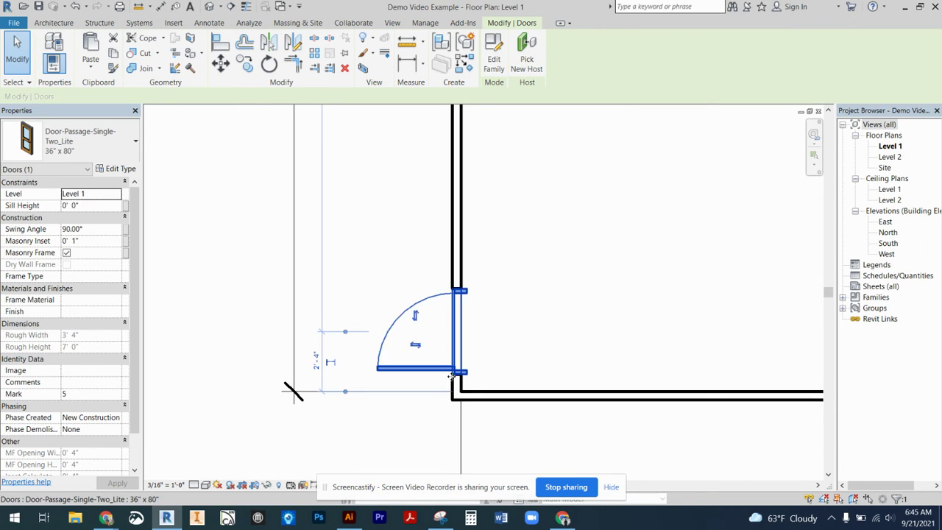
{"action": "scroll", "coordinate": [629, 326], "scroll_direction": "up", "scroll_amount": 2}
{"action": "scroll", "coordinate": [649, 314], "scroll_direction": "down", "scroll_amount": 2}
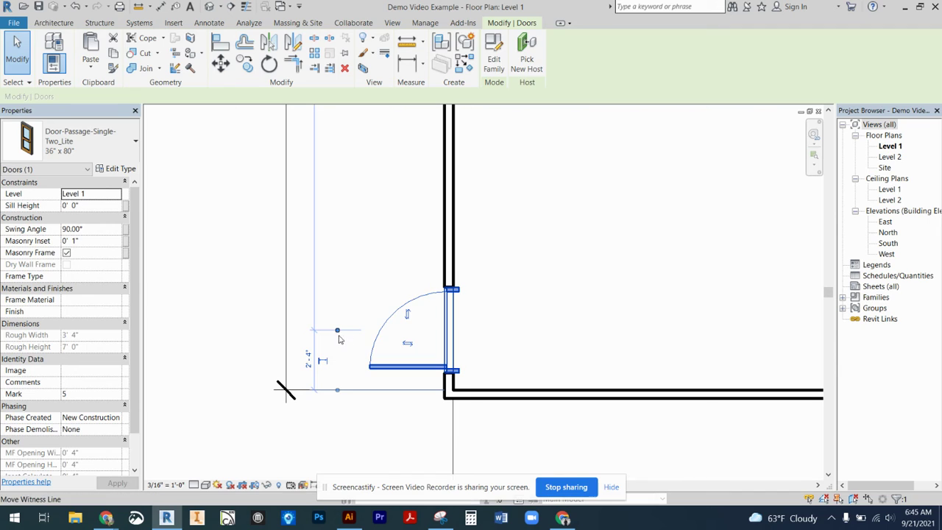
{"action": "mouse_move", "coordinate": [338, 331]}
{"action": "left_mouse_down"}
{"action": "mouse_move", "coordinate": [338, 374]}
{"action": "mouse_move", "coordinate": [332, 291]}
{"action": "mouse_move", "coordinate": [338, 330]}
{"action": "left_mouse_up"}
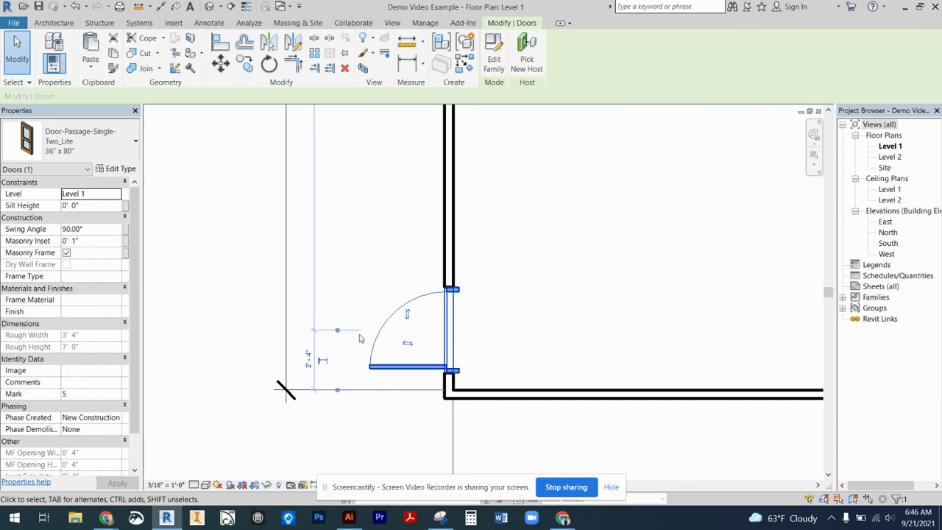
{"action": "scroll", "coordinate": [694, 322], "scroll_direction": "up", "scroll_amount": 2}
{"action": "scroll", "coordinate": [693, 317], "scroll_direction": "down", "scroll_amount": 4}
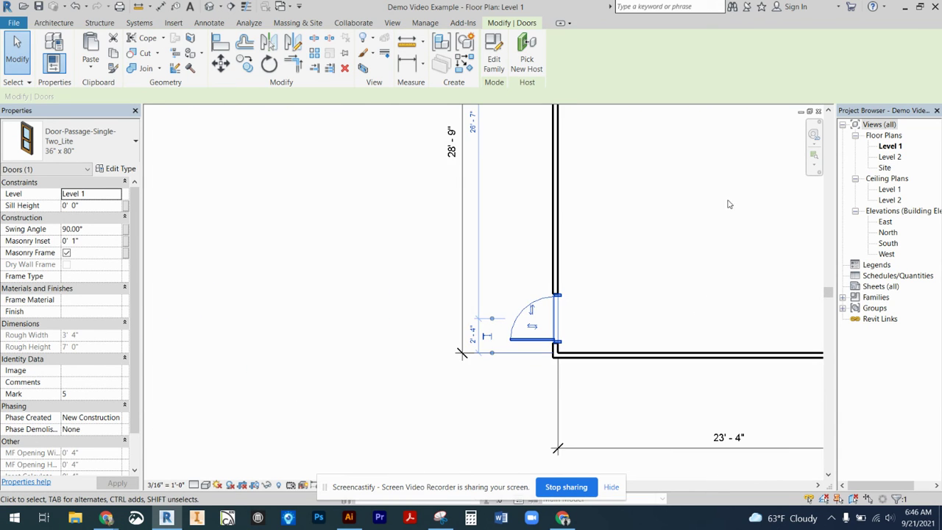
Make the left door's temporary dimensions to the bottom and top walls permanent.
{"action": "middle_click_drag", "start_coordinate": [729, 204], "coordinate": [529, 271]}
{"action": "scroll", "coordinate": [530, 271], "scroll_direction": "down", "scroll_amount": 2}
{"action": "scroll", "coordinate": [567, 178], "scroll_direction": "down", "scroll_amount": 1}
{"action": "middle_click_drag", "start_coordinate": [567, 179], "coordinate": [508, 242]}
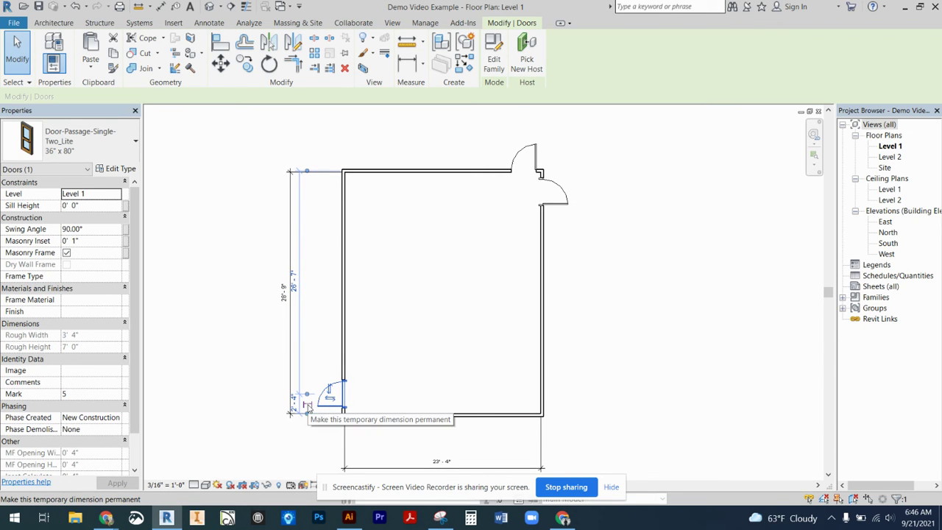
{"action": "left_click", "coordinate": [308, 405]}
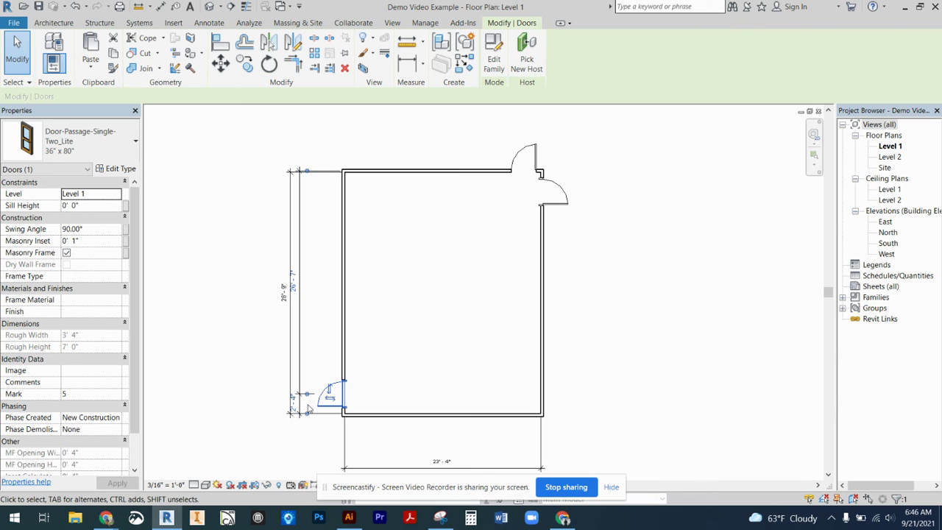
{"action": "left_click", "coordinate": [245, 406]}
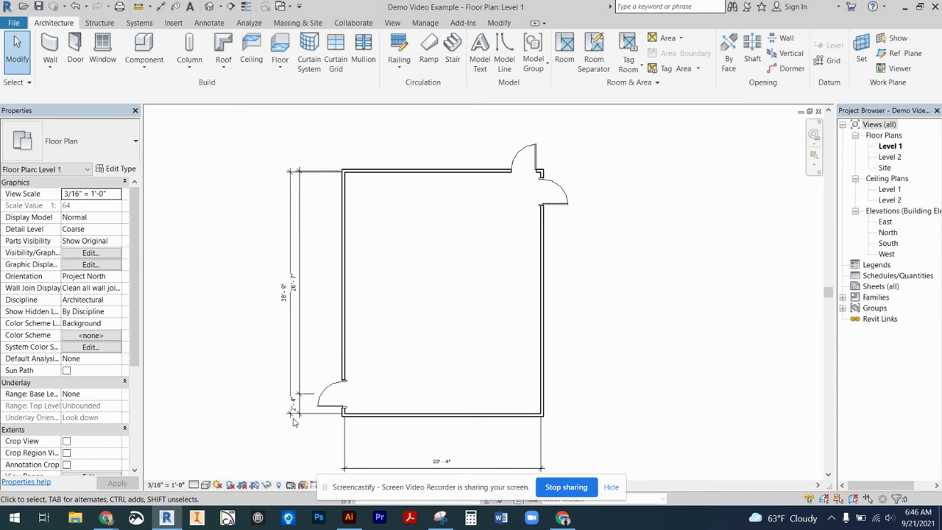
Lock the permanent dimension between the left door and the bottom wall, and select the door to check the constraint.
{"action": "scroll", "coordinate": [286, 431], "scroll_direction": "up", "scroll_amount": 3}
{"action": "left_click", "coordinate": [331, 414]}
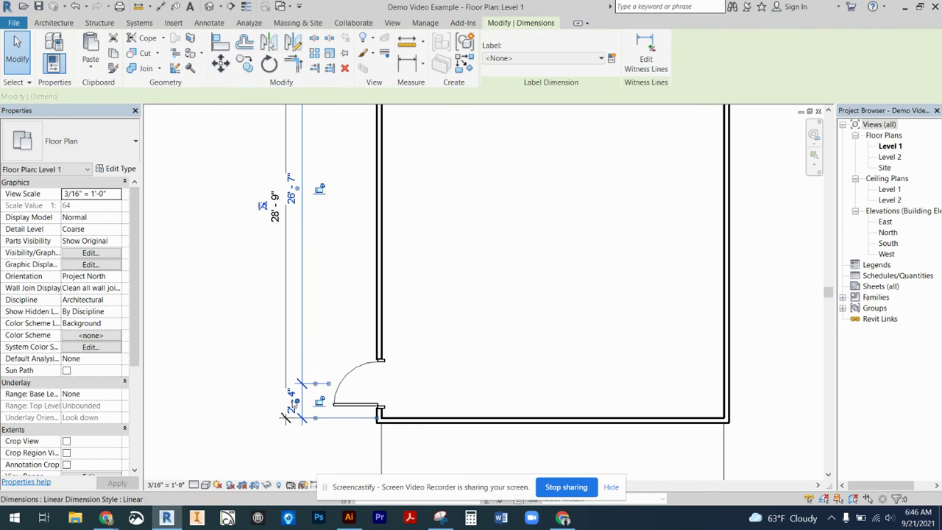
{"action": "left_click", "coordinate": [319, 400]}
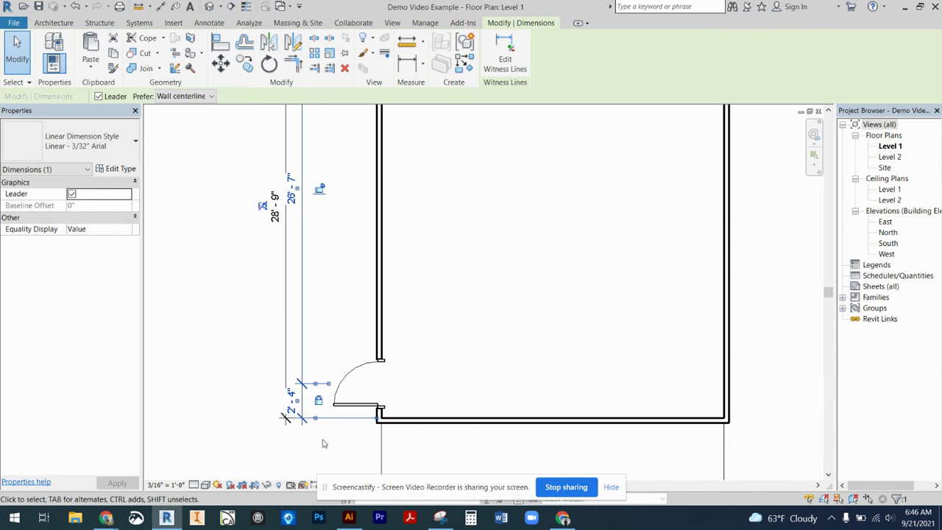
{"action": "left_click", "coordinate": [483, 374]}
{"action": "left_click", "coordinate": [377, 372]}
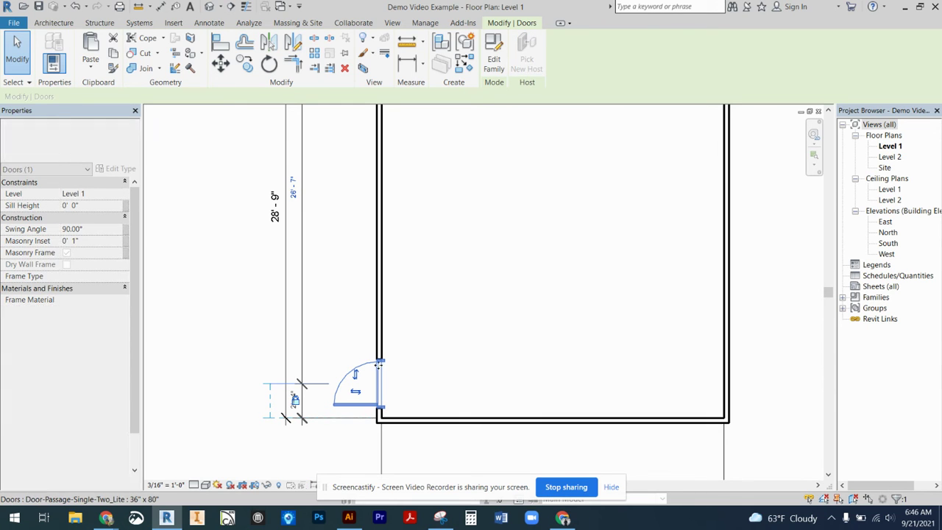
{"action": "left_click", "coordinate": [424, 353]}
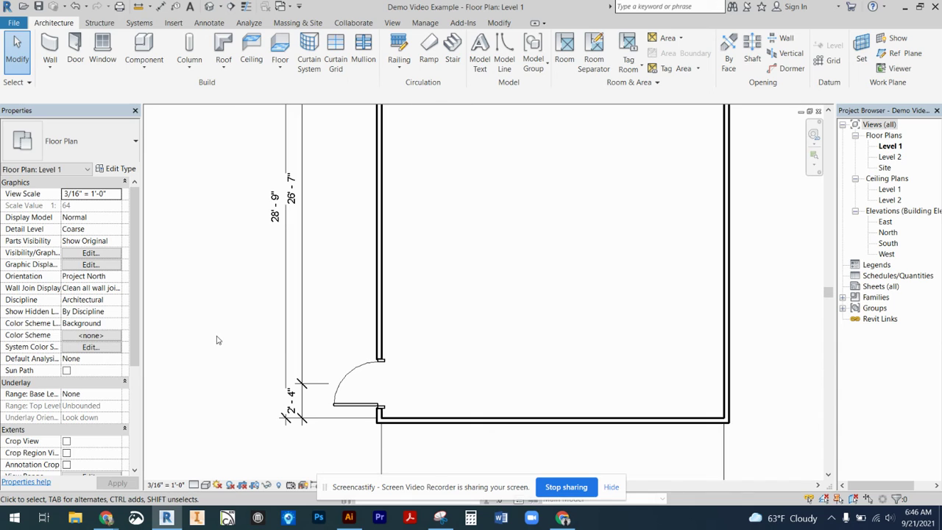
Start placing a window, review the loaded types and, from its type properties, begin loading a family from the US Imperial Windows folder.
{"action": "scroll", "coordinate": [217, 338], "scroll_direction": "up", "scroll_amount": 1}
{"action": "scroll", "coordinate": [218, 338], "scroll_direction": "down", "scroll_amount": 2}
{"action": "scroll", "coordinate": [218, 339], "scroll_direction": "down", "scroll_amount": 1}
{"action": "scroll", "coordinate": [507, 292], "scroll_direction": "down", "scroll_amount": 1}
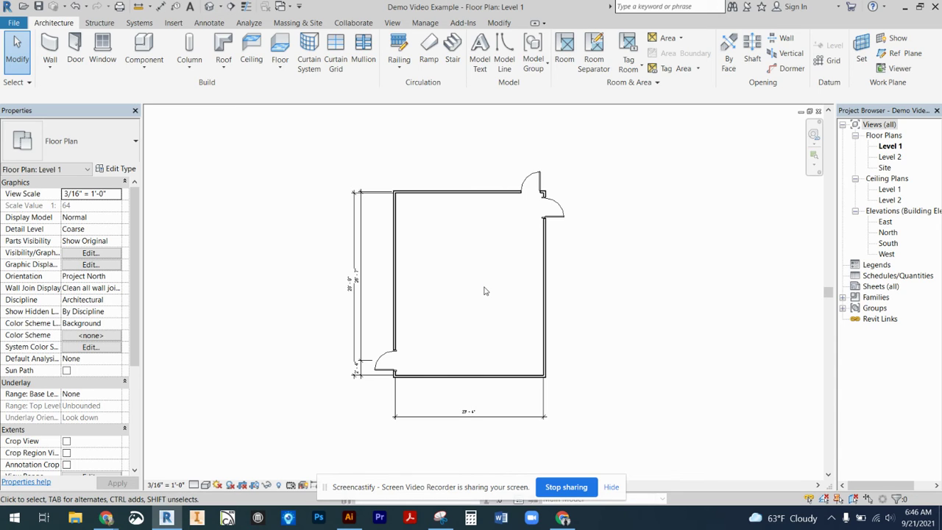
{"action": "left_click", "coordinate": [101, 45]}
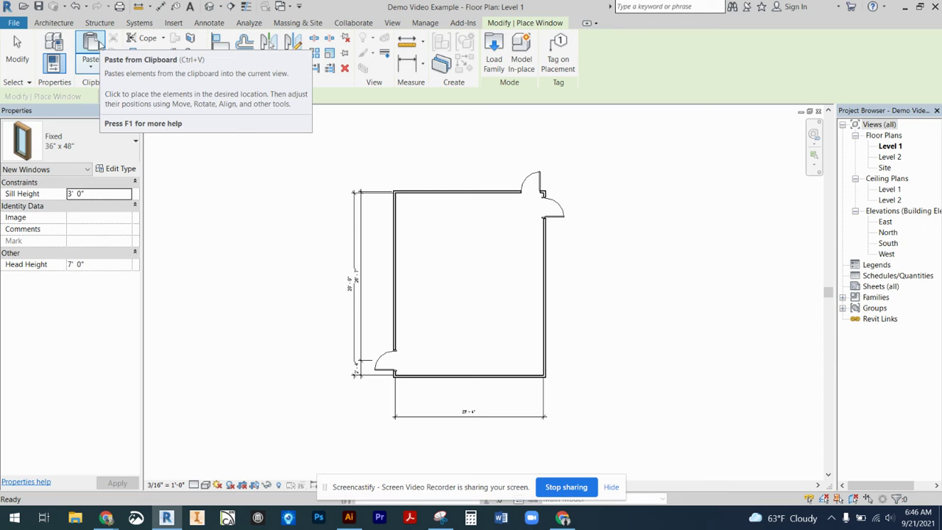
{"action": "left_click", "coordinate": [109, 144]}
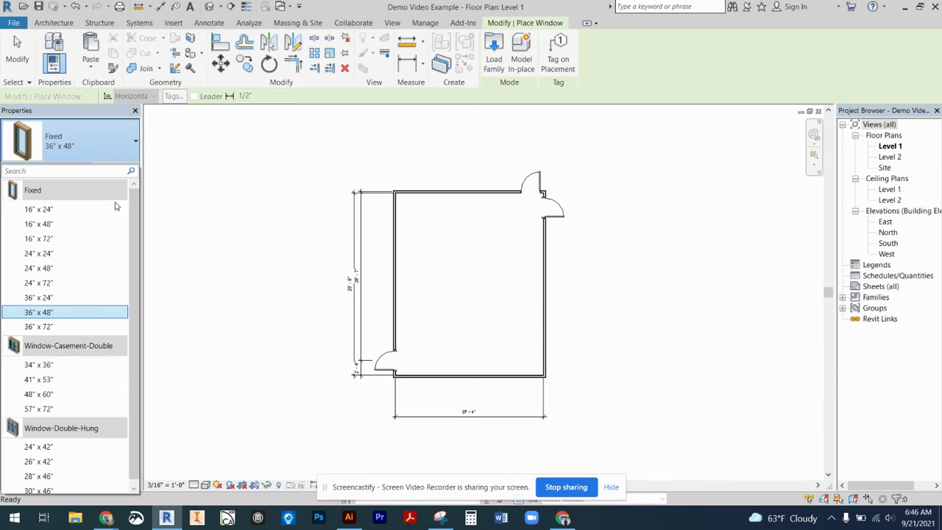
{"action": "scroll", "coordinate": [67, 372], "scroll_direction": "down", "scroll_amount": 1}
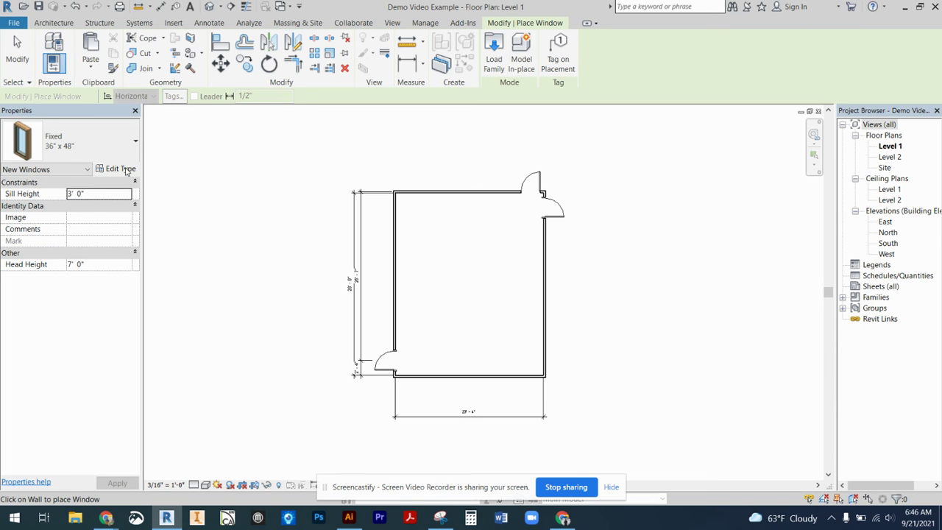
{"action": "left_click", "coordinate": [125, 169]}
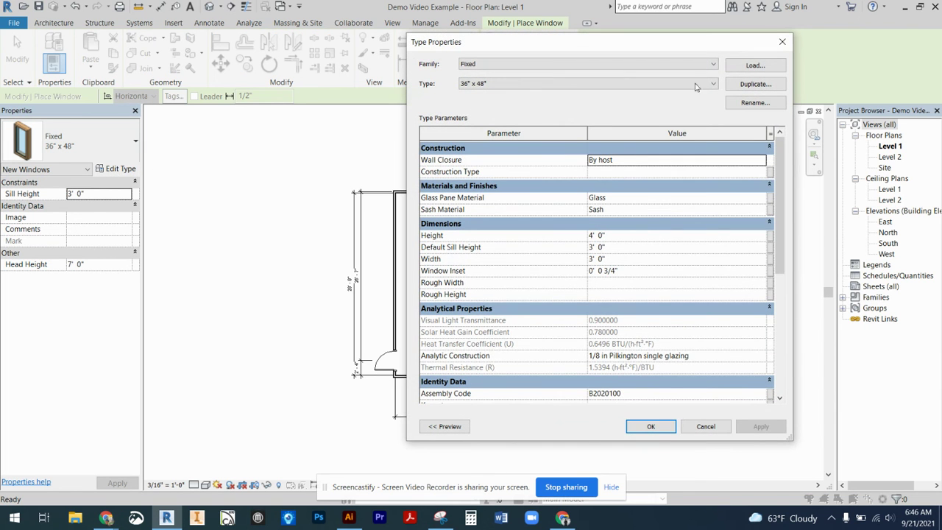
{"action": "left_click", "coordinate": [754, 65]}
{"action": "scroll", "coordinate": [217, 191], "scroll_direction": "down", "scroll_amount": 3}
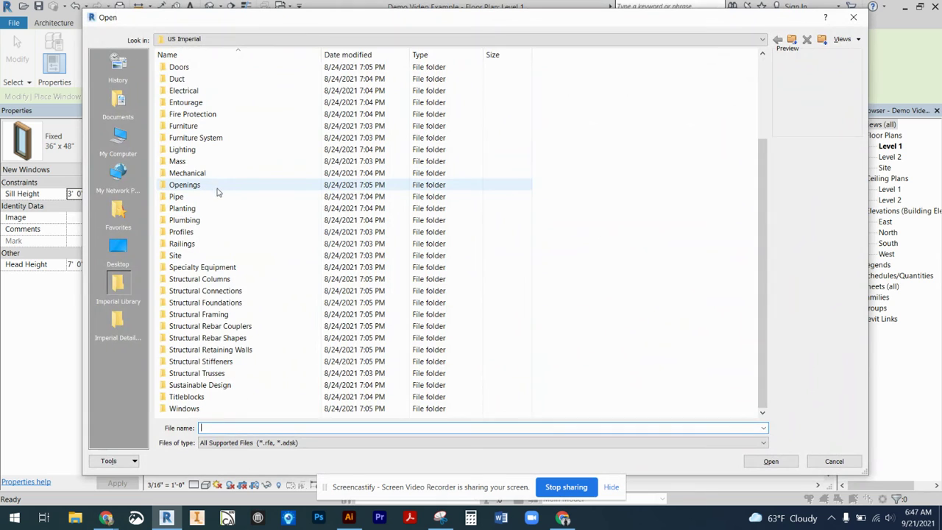
{"action": "double_click", "coordinate": [205, 410]}
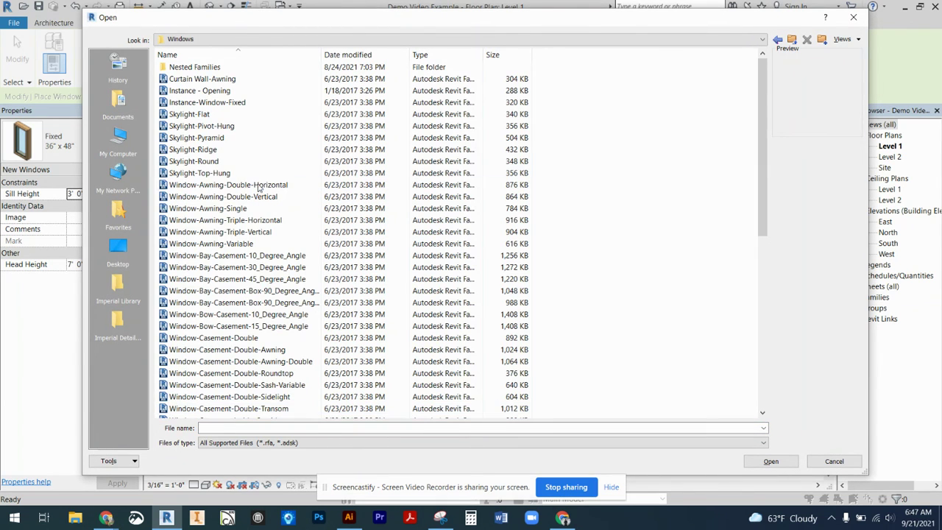
Preview the window families in the Windows folder, from Curtain Wall-Awning down to the Window-Fixed families.
{"action": "left_click", "coordinate": [206, 79]}
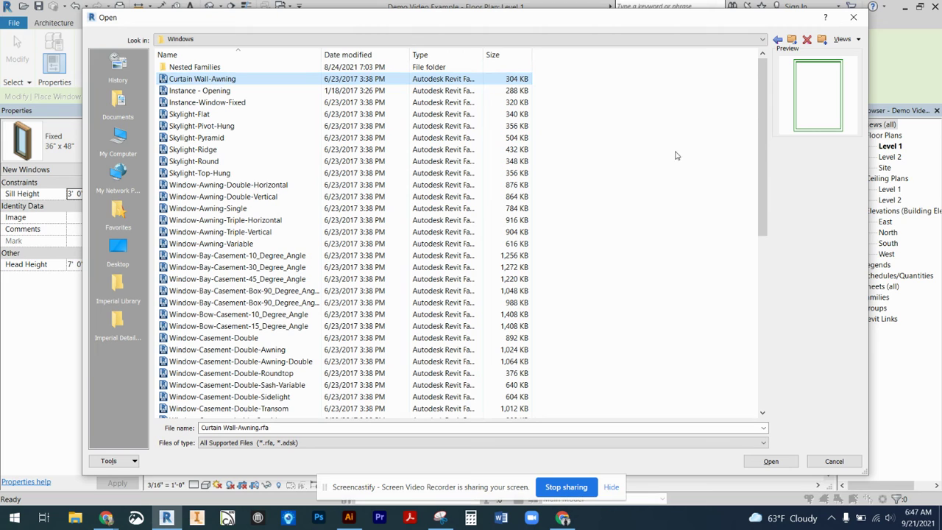
{"action": "key", "text": "Down"}
{"action": "key", "text": "Down"}
{"action": "key", "text": "Down"}
{"action": "key", "text": "Down"}
{"action": "key", "text": "Down"}
{"action": "key", "text": "Down"}
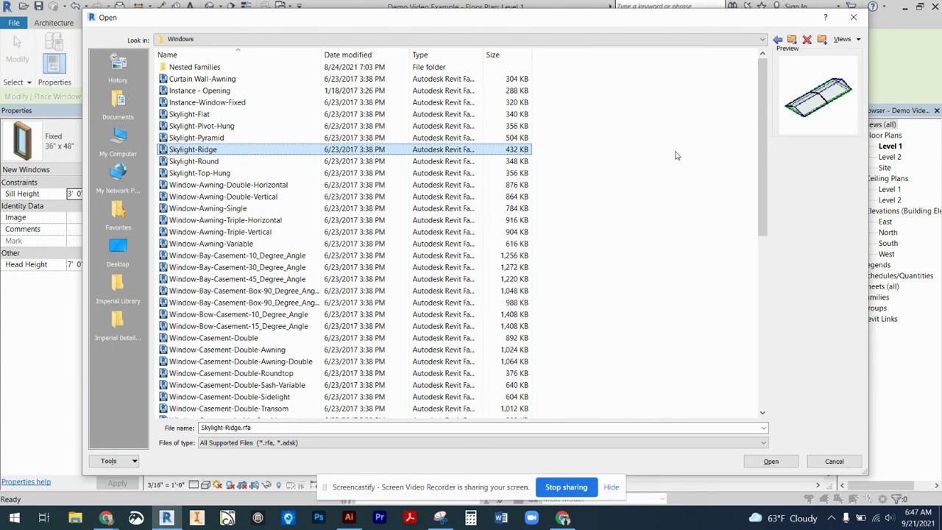
{"action": "key", "text": "Down"}
{"action": "key", "text": "Down"}
{"action": "key", "text": "Down"}
{"action": "key", "text": "Down"}
{"action": "key", "text": "Down"}
{"action": "key", "text": "Down"}
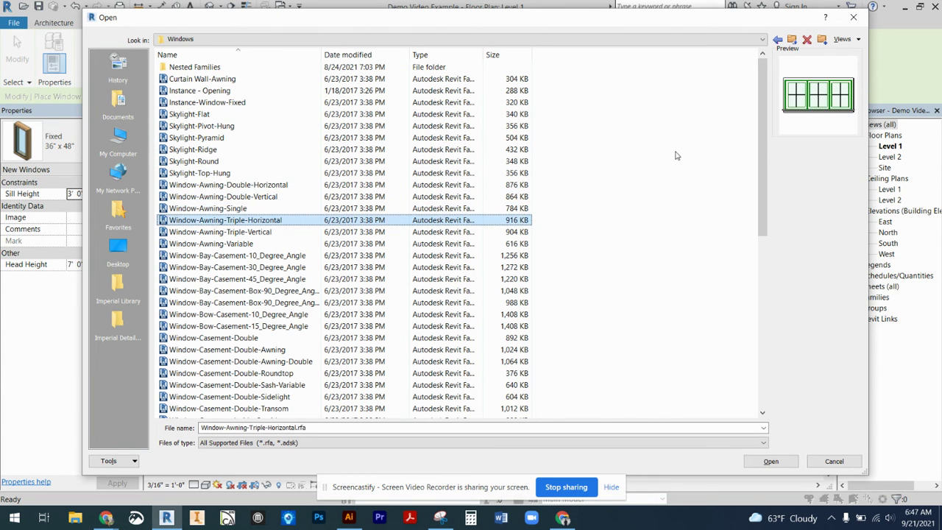
{"action": "key", "text": "Down"}
{"action": "key", "text": "Down"}
{"action": "key", "text": "Down"}
{"action": "key", "text": "Down"}
{"action": "key", "text": "Down"}
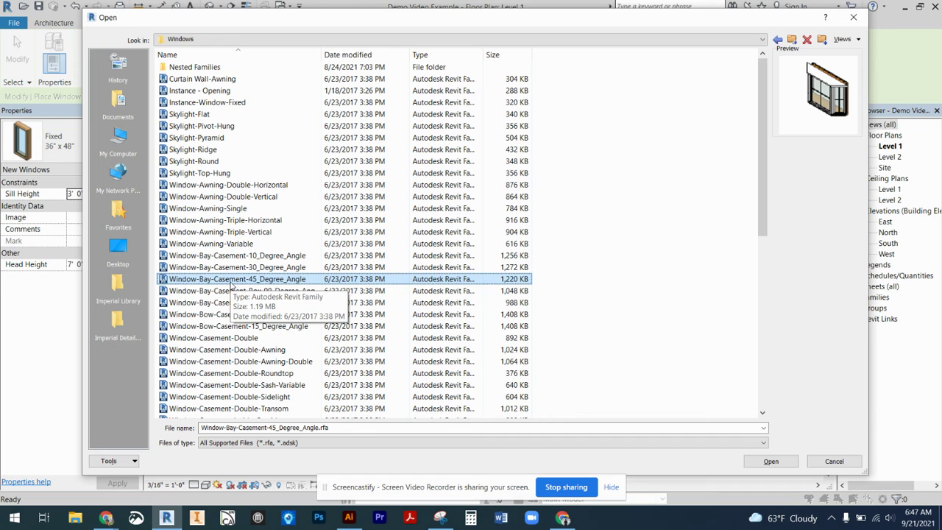
{"action": "key", "text": "Down"}
{"action": "key", "text": "Down"}
{"action": "key", "text": "Down"}
{"action": "key", "text": "Down"}
{"action": "key", "text": "Down"}
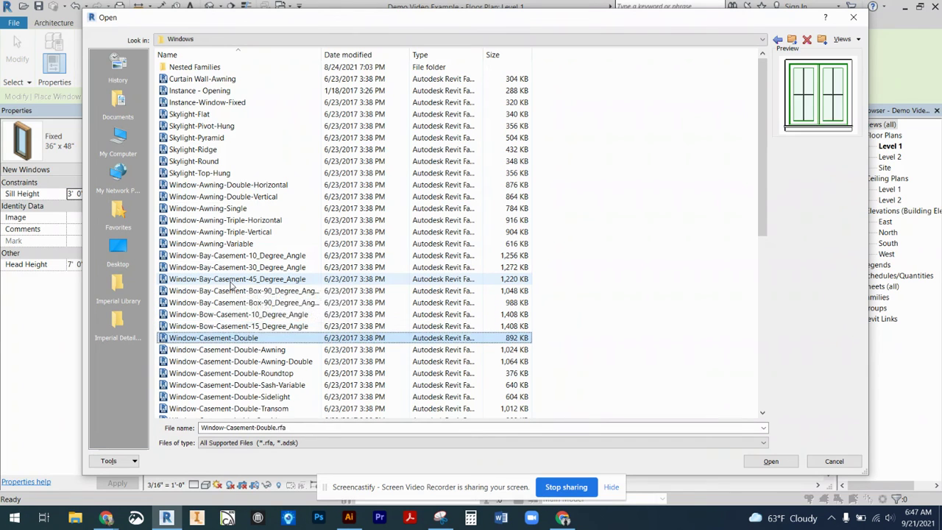
{"action": "key", "text": "Down"}
{"action": "key", "text": "Down"}
{"action": "key", "text": "Down"}
{"action": "key", "text": "Down"}
{"action": "key", "text": "Down"}
{"action": "key", "text": "Down"}
{"action": "key", "text": "Down"}
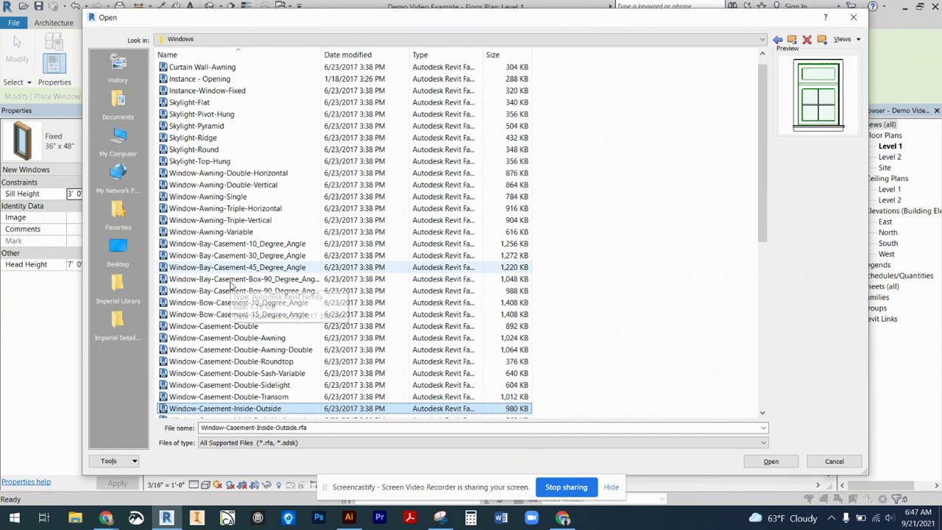
{"action": "key", "text": "Down"}
{"action": "key", "text": "Down"}
{"action": "key", "text": "Down"}
{"action": "key", "text": "Down"}
{"action": "key", "text": "Down"}
{"action": "key", "text": "Down"}
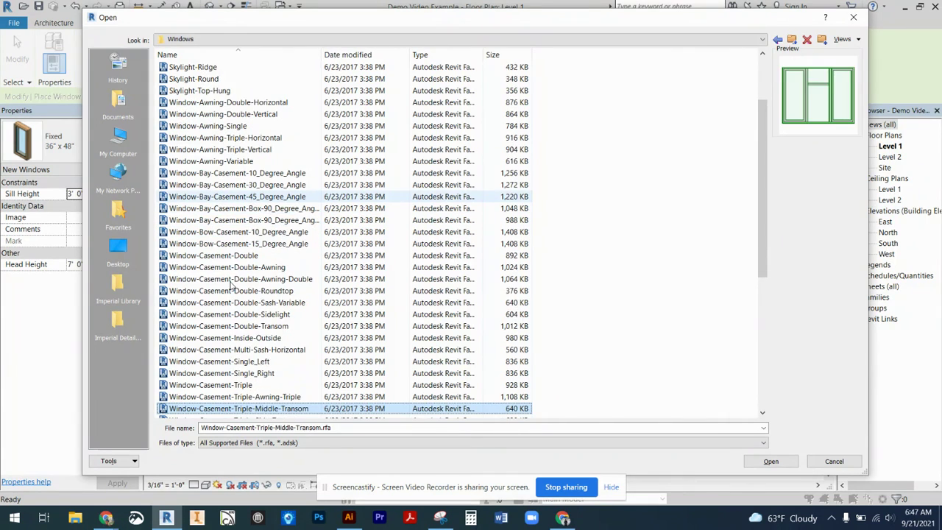
{"action": "key", "text": "Down"}
{"action": "key", "text": "Down"}
{"action": "key", "text": "Down"}
{"action": "key", "text": "Down"}
{"action": "key", "text": "Down"}
{"action": "key", "text": "Down"}
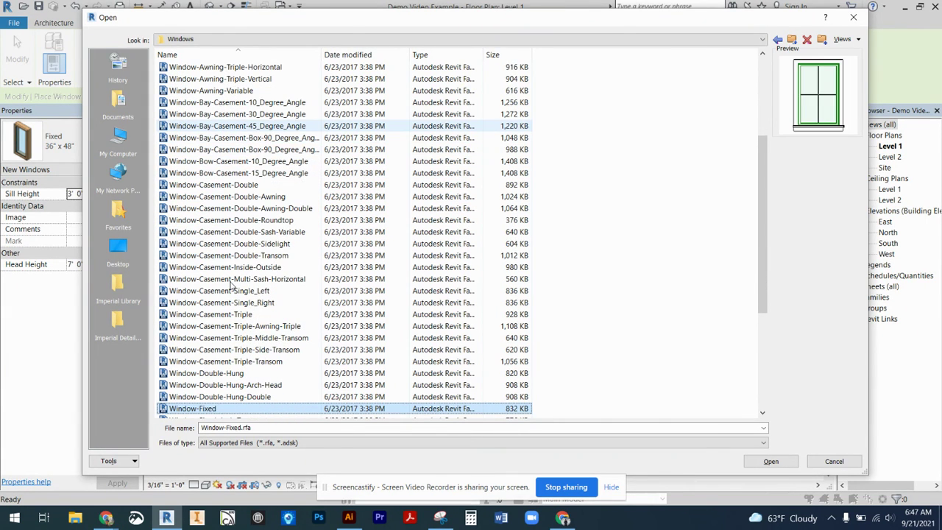
{"action": "key", "text": "Down"}
{"action": "key", "text": "Down"}
{"action": "key", "text": "Down"}
{"action": "key", "text": "Down"}
{"action": "key", "text": "Down"}
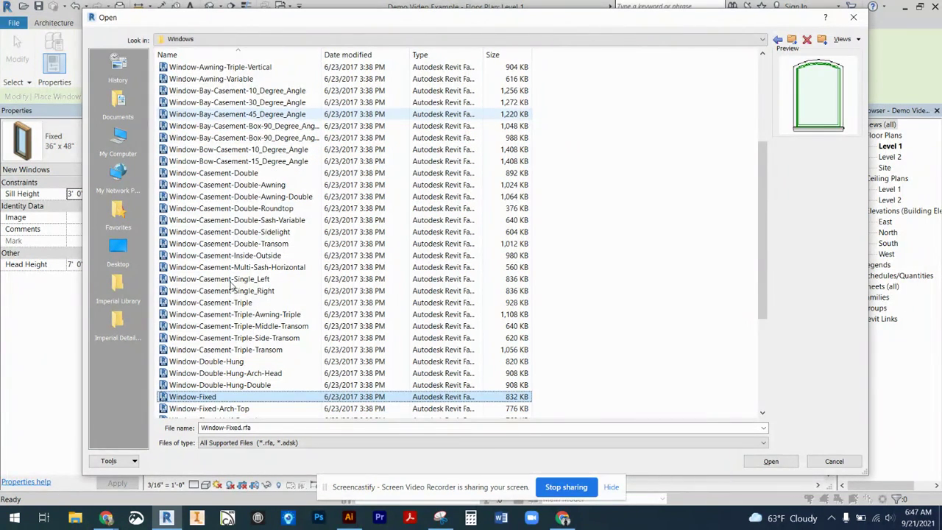
Preview the remaining window families down to Window-Square Opening, and leave the Windows folder without loading a family.
{"action": "key", "text": "Down"}
{"action": "key", "text": "Down"}
{"action": "key", "text": "Down"}
{"action": "key", "text": "Down"}
{"action": "key", "text": "Down"}
{"action": "key", "text": "Down"}
{"action": "key", "text": "Down"}
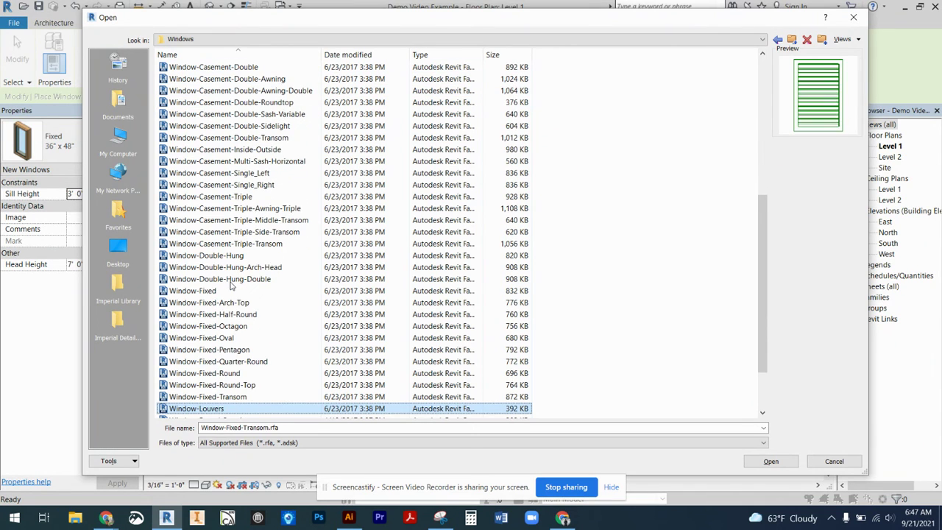
{"action": "key", "text": "Down"}
{"action": "key", "text": "Down"}
{"action": "key", "text": "Down"}
{"action": "key", "text": "Down"}
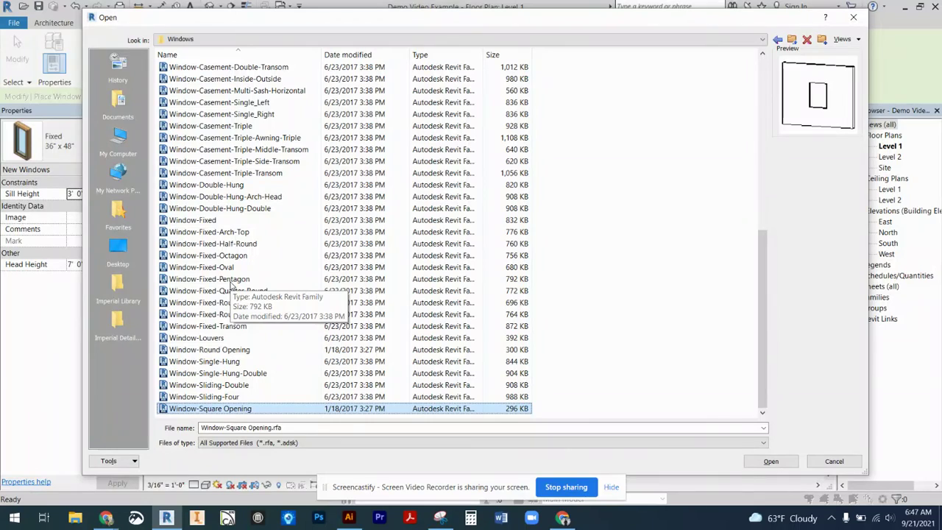
{"action": "scroll", "coordinate": [230, 283], "scroll_direction": "up", "scroll_amount": 10}
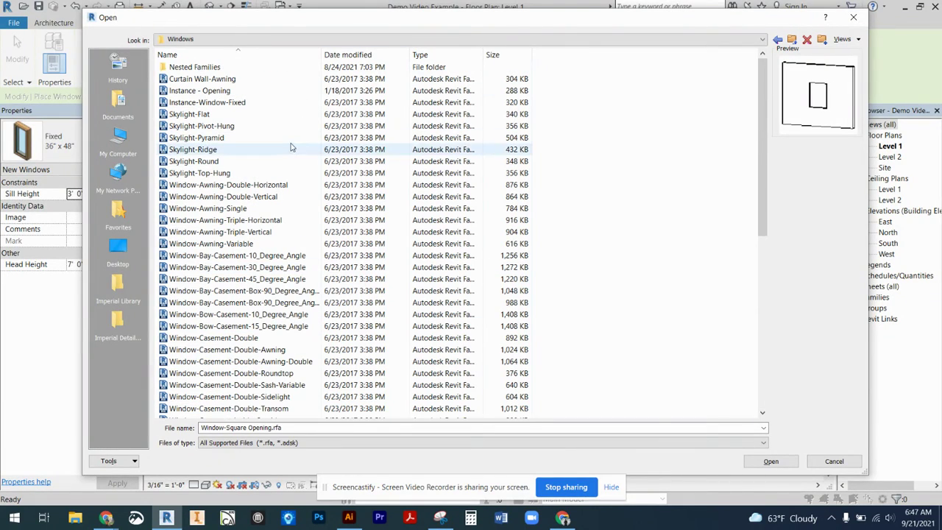
{"action": "left_click", "coordinate": [837, 462]}
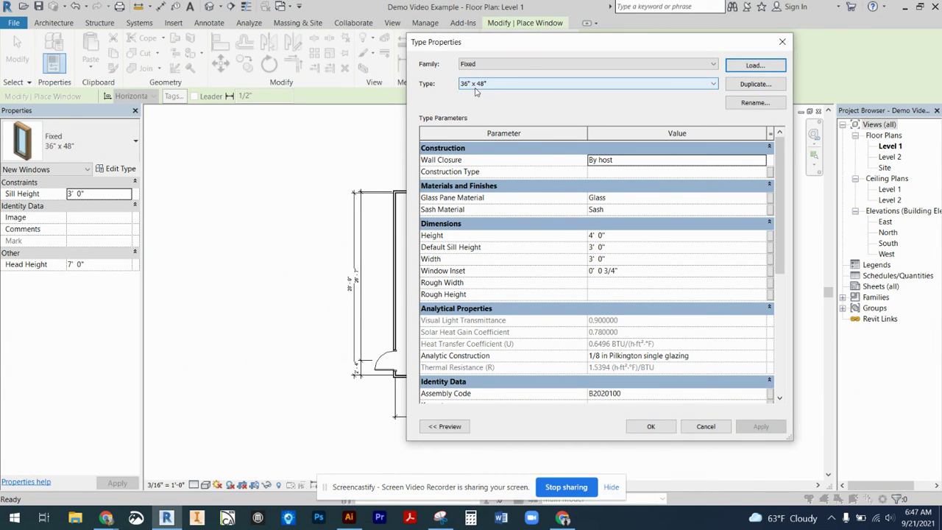
Examine the height and width of the Fixed 36" x 48" window type, and close its type properties without changes.
{"action": "left_click", "coordinate": [607, 236]}
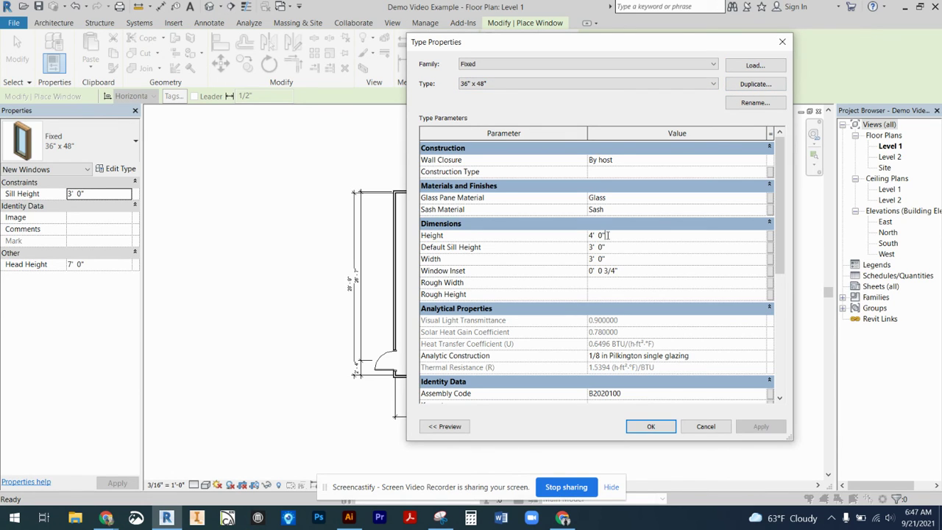
{"action": "left_click", "coordinate": [611, 259]}
{"action": "left_click", "coordinate": [703, 425]}
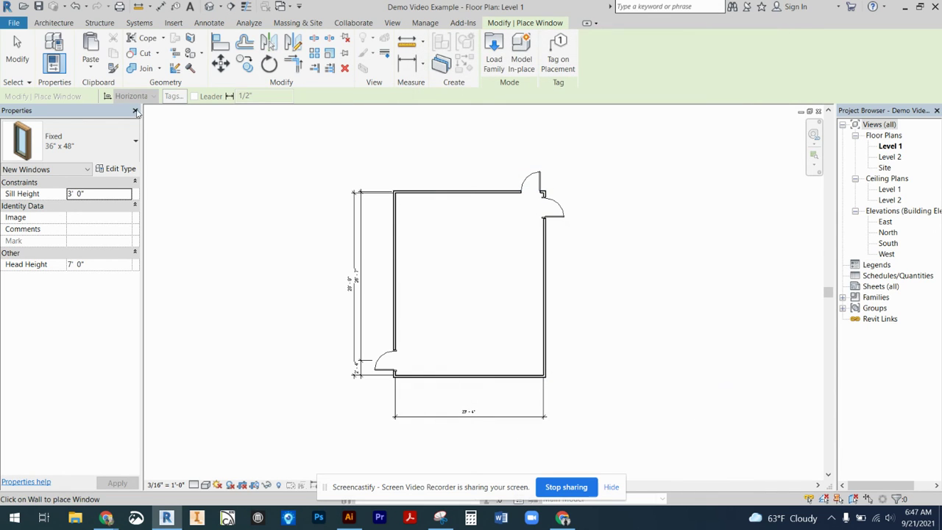
Place a Fixed 36" x 48" window in the right wall below the door, about 4'-6" from the door's centre.
{"action": "left_click", "coordinate": [44, 22]}
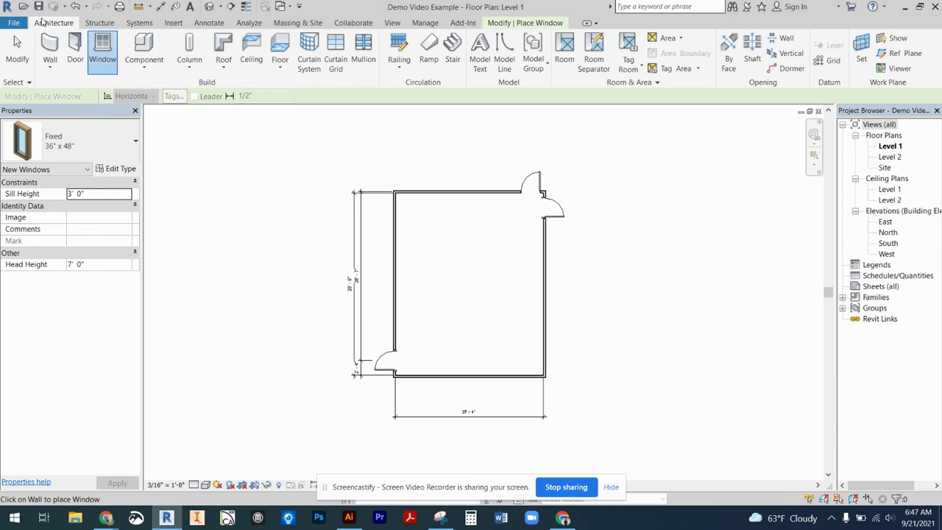
{"action": "left_click", "coordinate": [104, 60]}
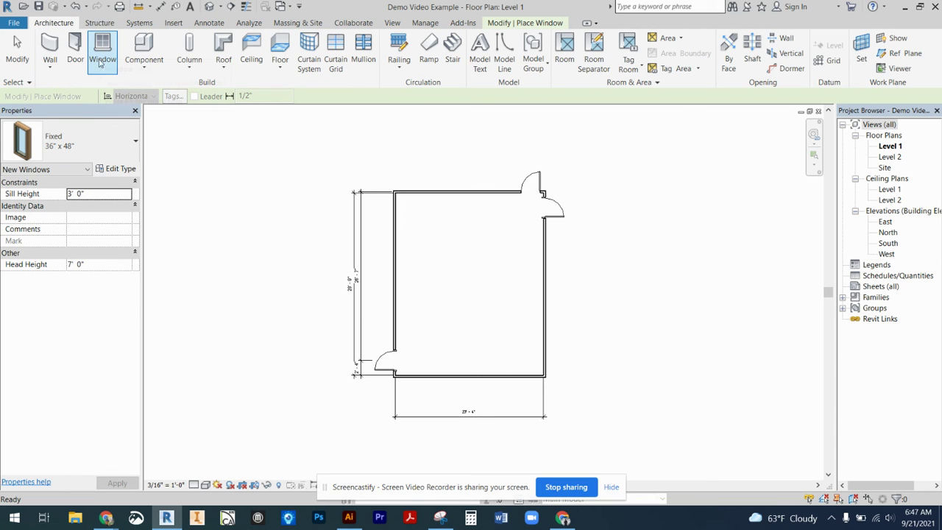
{"action": "left_click", "coordinate": [529, 25]}
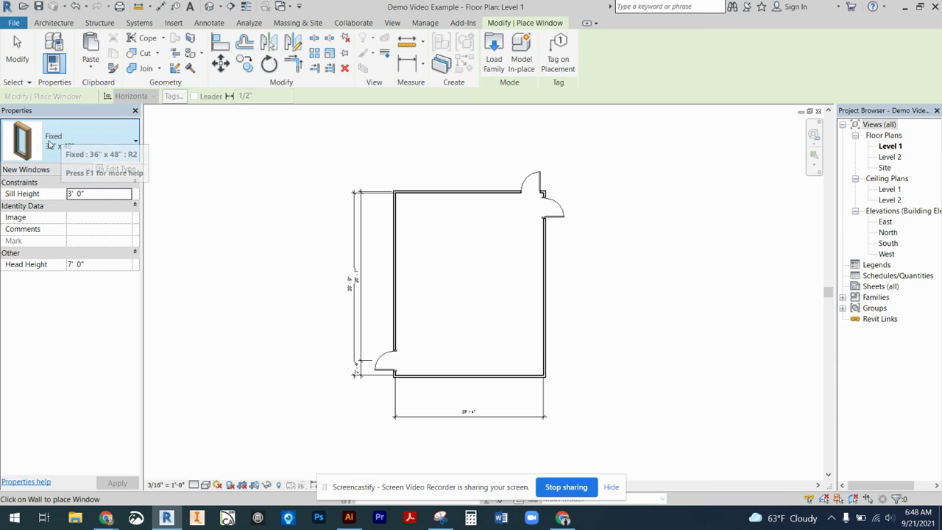
{"action": "scroll", "coordinate": [557, 240], "scroll_direction": "up", "scroll_amount": 2}
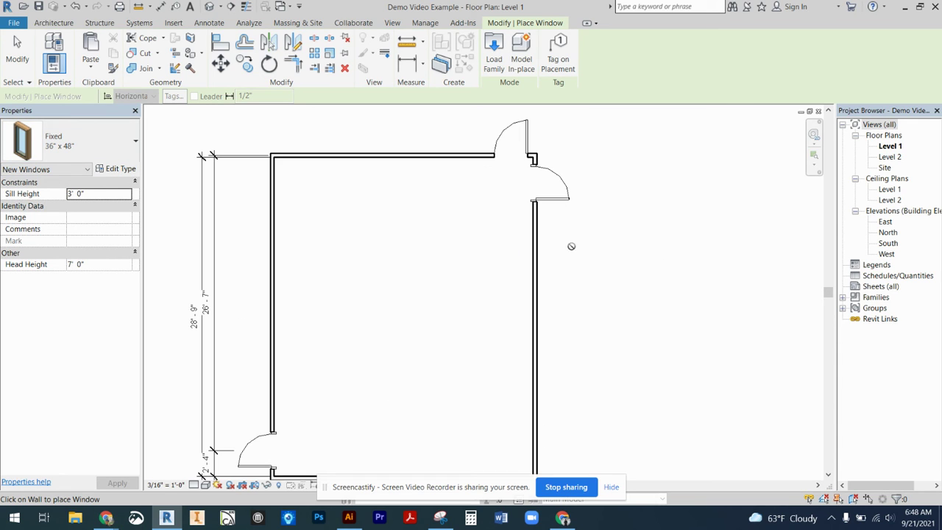
{"action": "scroll", "coordinate": [568, 266], "scroll_direction": "up", "scroll_amount": 1}
{"action": "scroll", "coordinate": [595, 244], "scroll_direction": "up", "scroll_amount": 1}
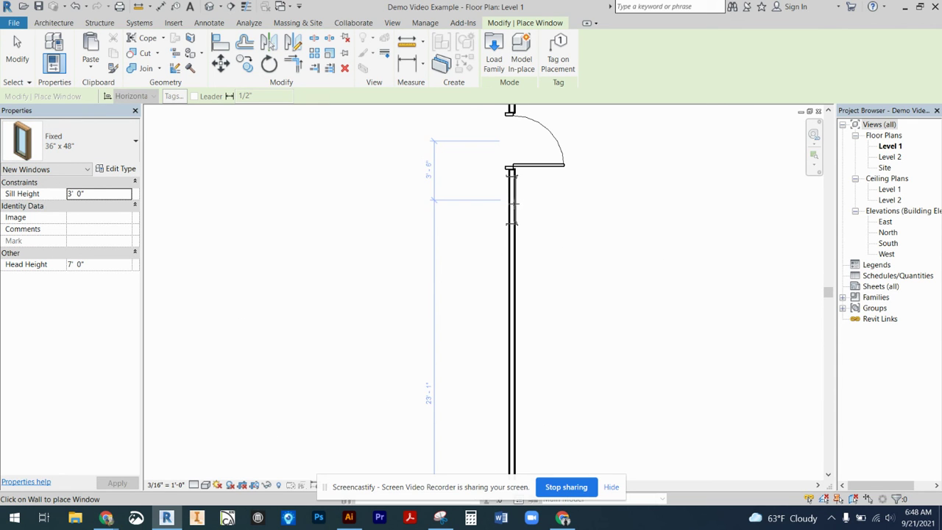
{"action": "left_click", "coordinate": [517, 218]}
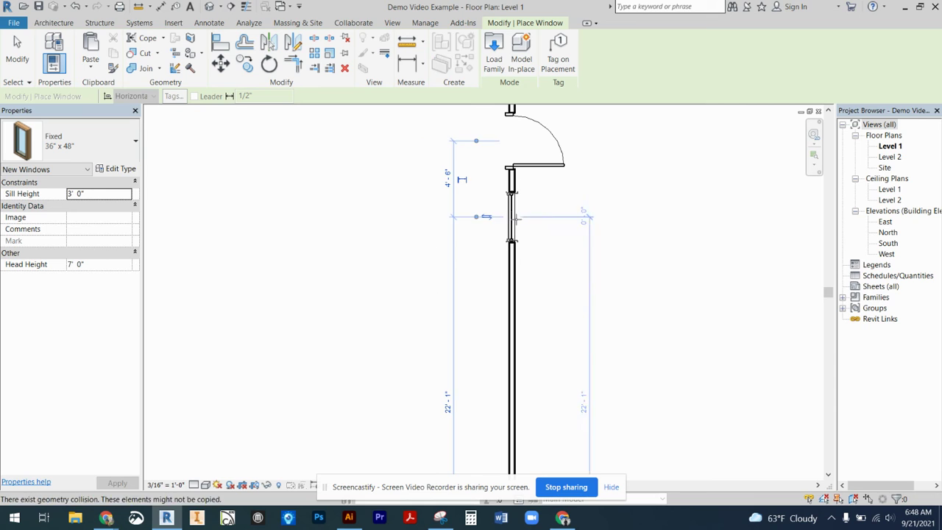
Place three more Fixed 36" x 48" windows end to end below the first, at 3'-0" centre spacing.
{"action": "scroll", "coordinate": [539, 226], "scroll_direction": "up", "scroll_amount": 2}
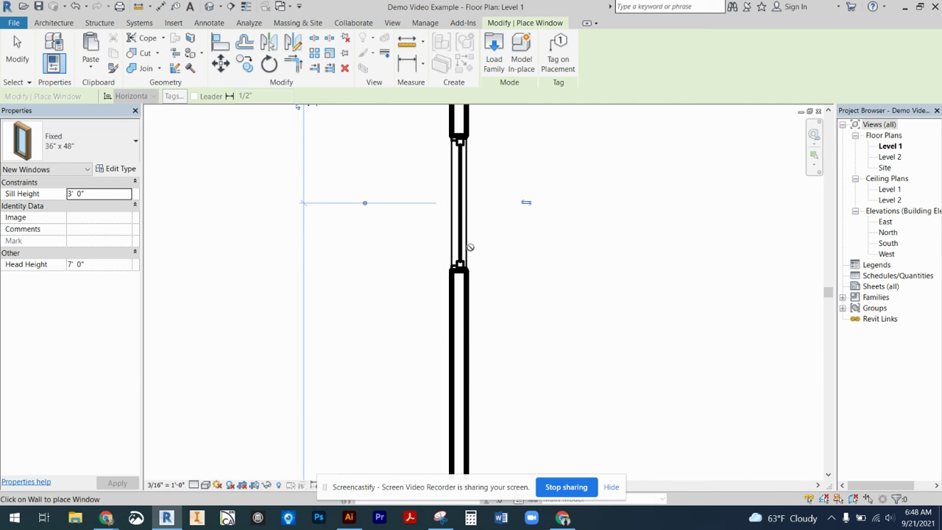
{"action": "left_click", "coordinate": [465, 340]}
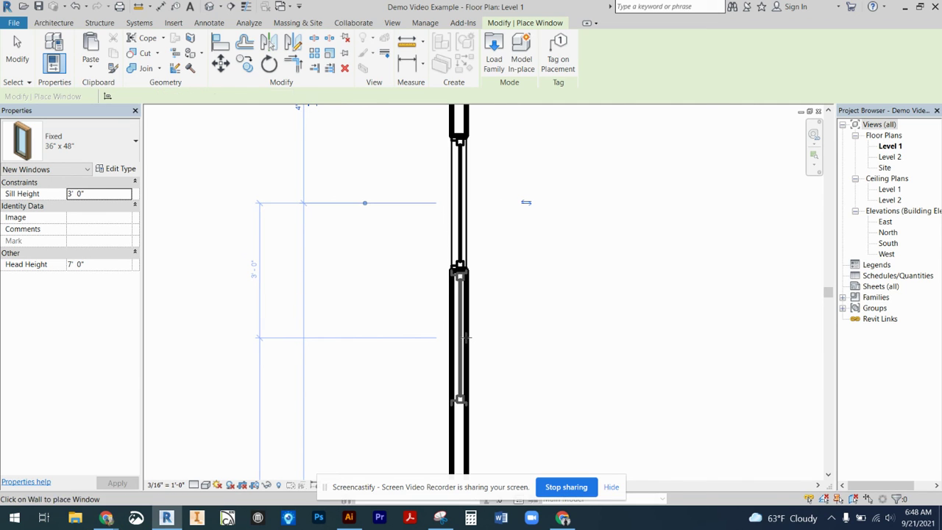
{"action": "scroll", "coordinate": [465, 441], "scroll_direction": "down", "scroll_amount": 1}
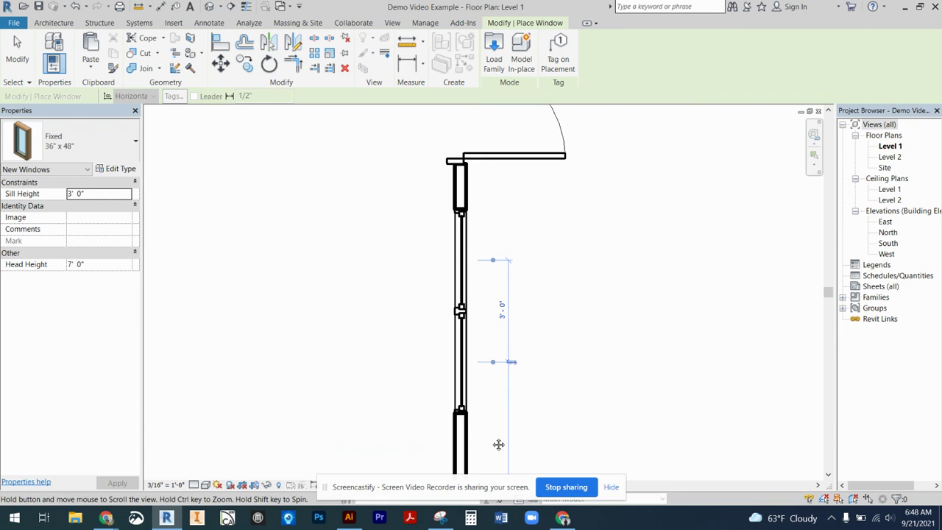
{"action": "middle_click_drag", "start_coordinate": [498, 444], "coordinate": [483, 262]}
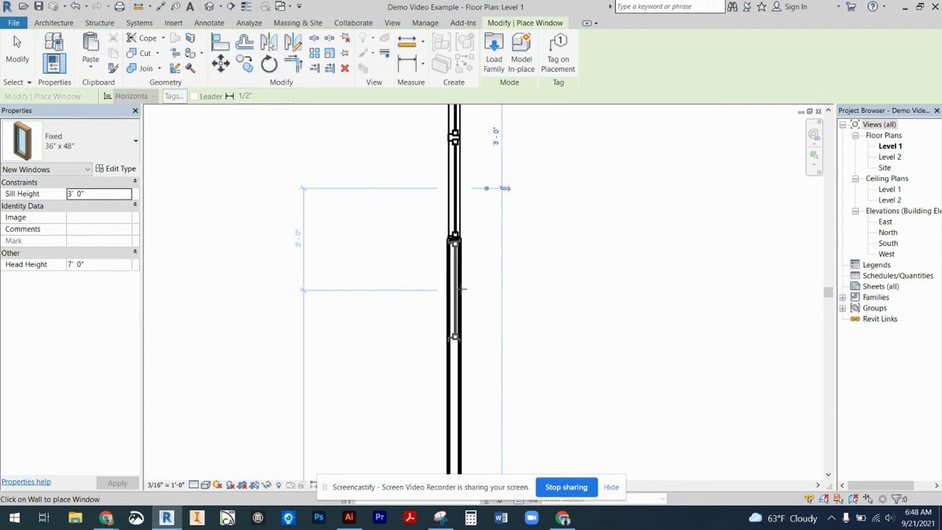
{"action": "left_click", "coordinate": [461, 280]}
{"action": "left_click", "coordinate": [461, 392]}
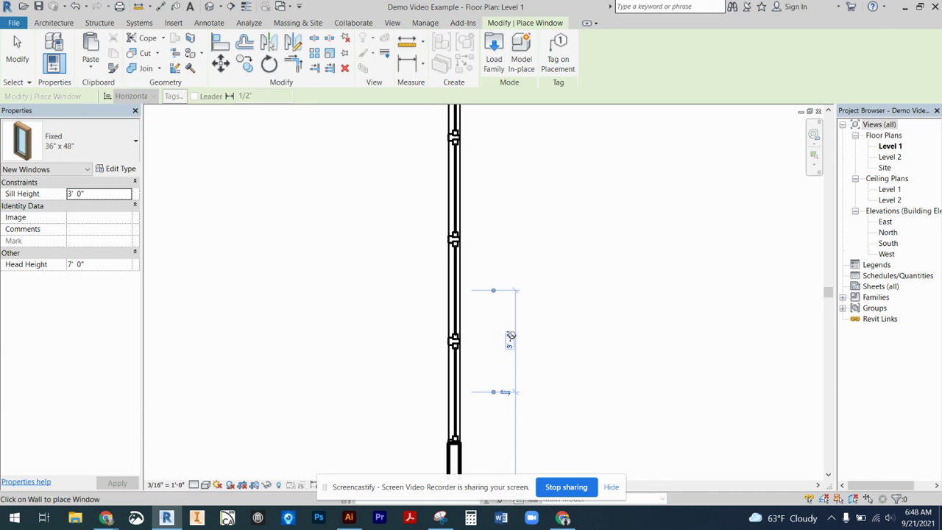
Continue the right wall's window row toward the bottom corner with two more adjoining Fixed 36" x 48" windows.
{"action": "scroll", "coordinate": [571, 368], "scroll_direction": "up", "scroll_amount": 2}
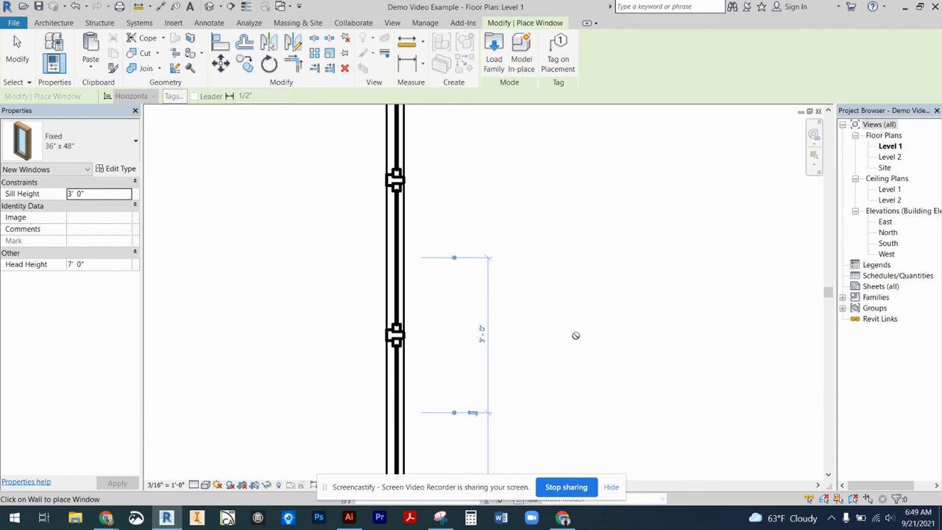
{"action": "scroll", "coordinate": [575, 334], "scroll_direction": "down", "scroll_amount": 5}
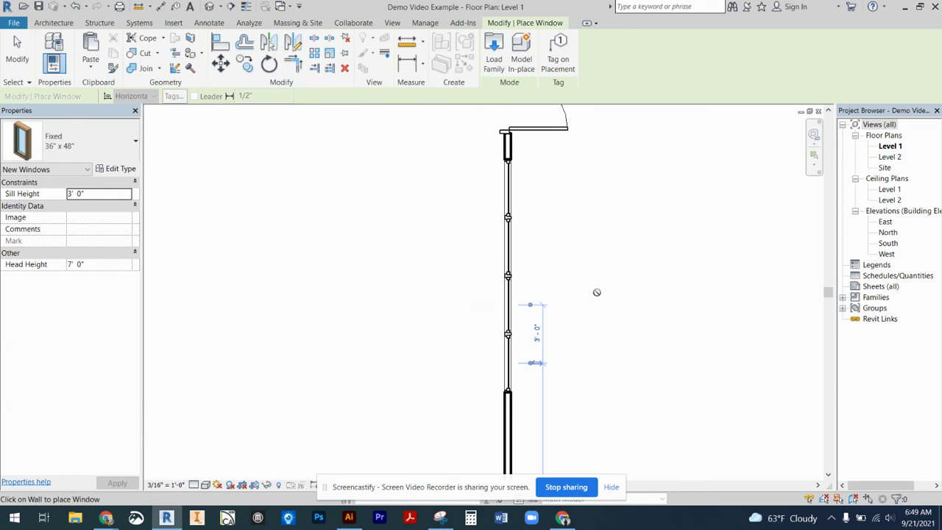
{"action": "scroll", "coordinate": [584, 295], "scroll_direction": "down", "scroll_amount": 1}
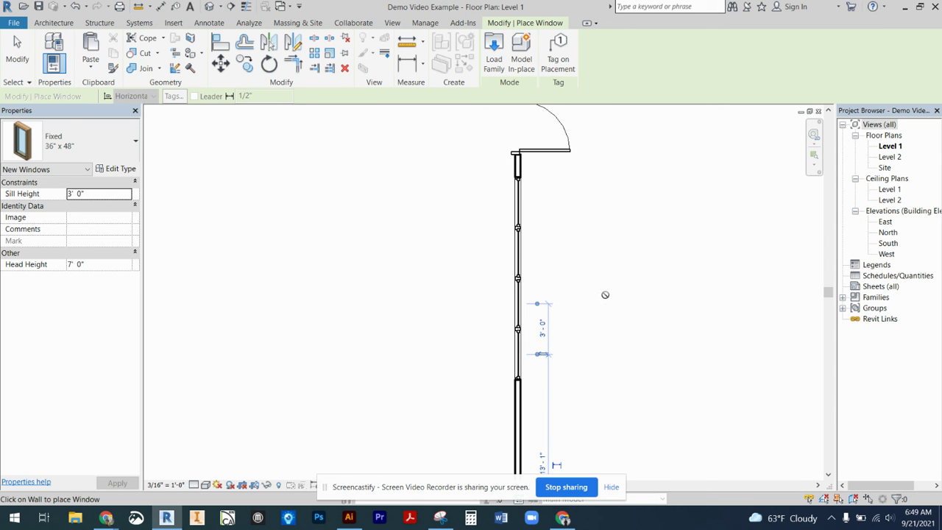
{"action": "middle_click_drag", "start_coordinate": [633, 375], "coordinate": [589, 177]}
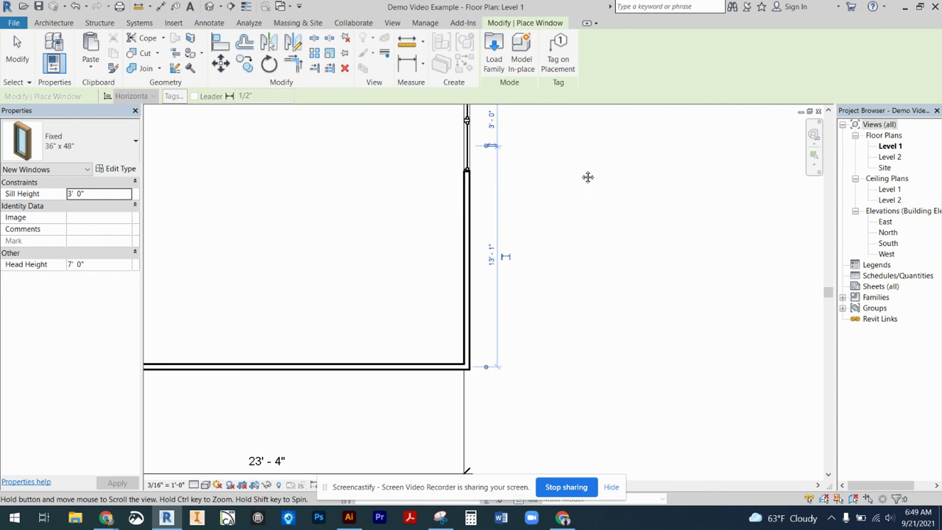
{"action": "left_click", "coordinate": [468, 197]}
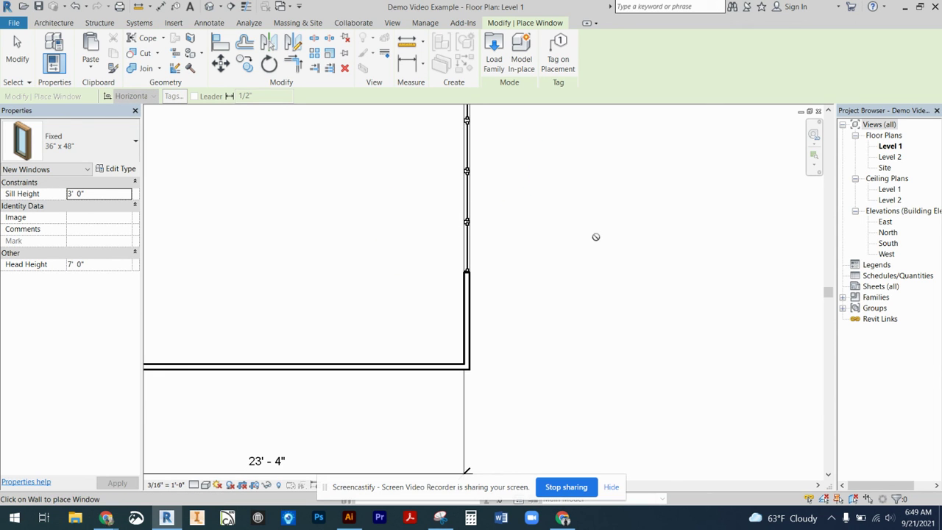
Review the Fixed 36" x 48" type's duplicate option and its height and width, and close the type properties without changes.
{"action": "left_click", "coordinate": [94, 147]}
{"action": "left_click", "coordinate": [116, 168]}
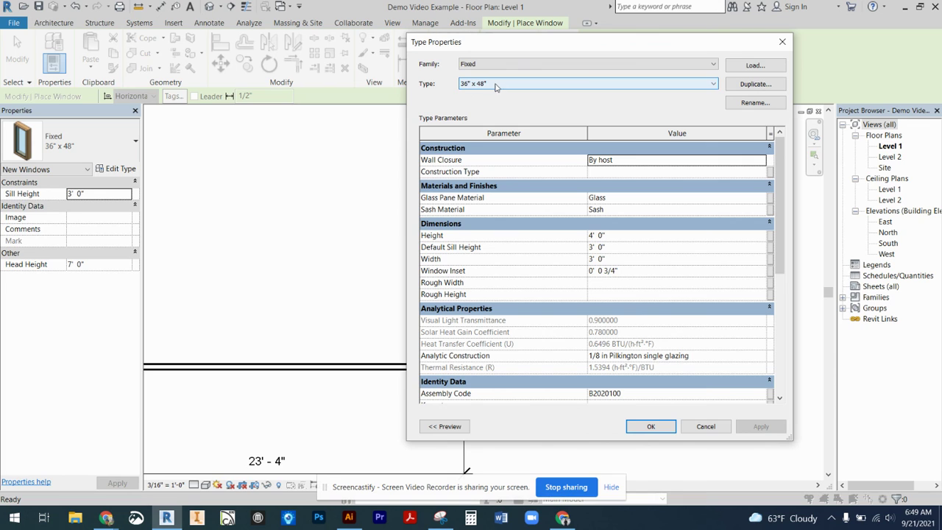
{"action": "left_click", "coordinate": [746, 86]}
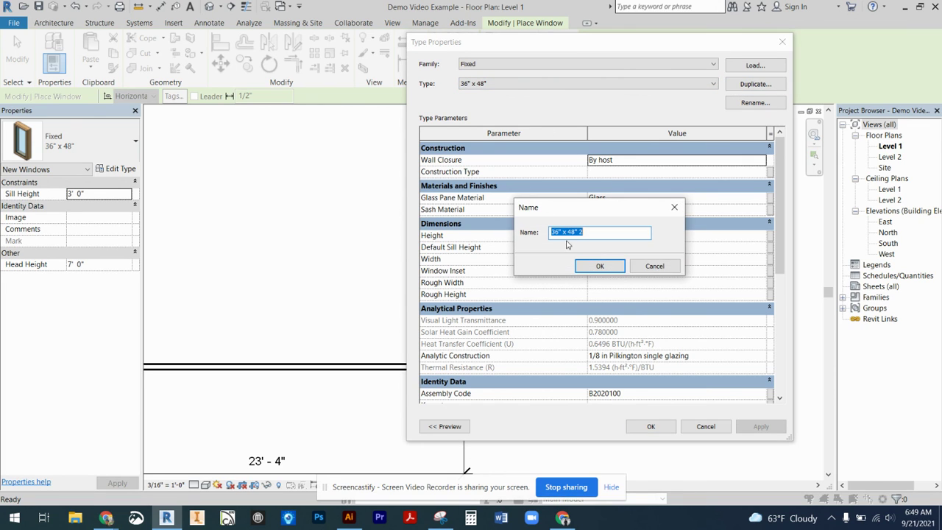
{"action": "left_click", "coordinate": [645, 265]}
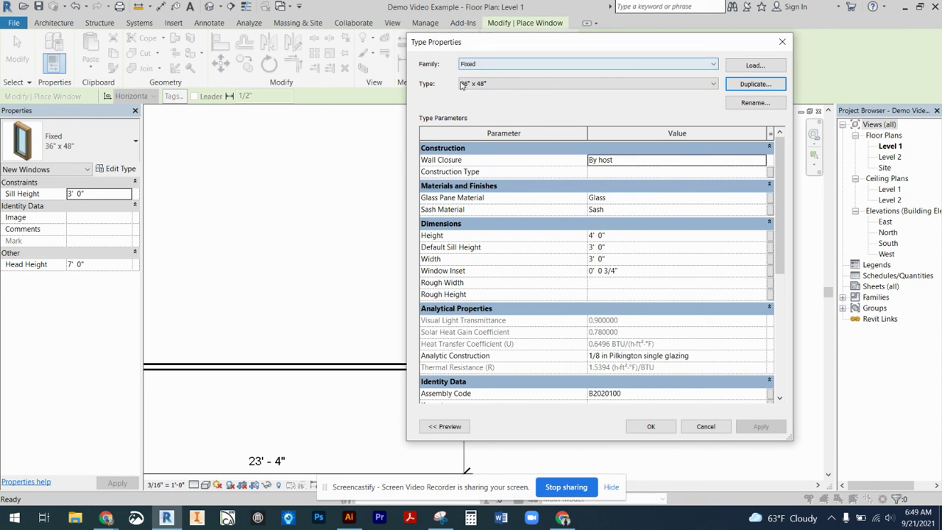
{"action": "left_click", "coordinate": [609, 237]}
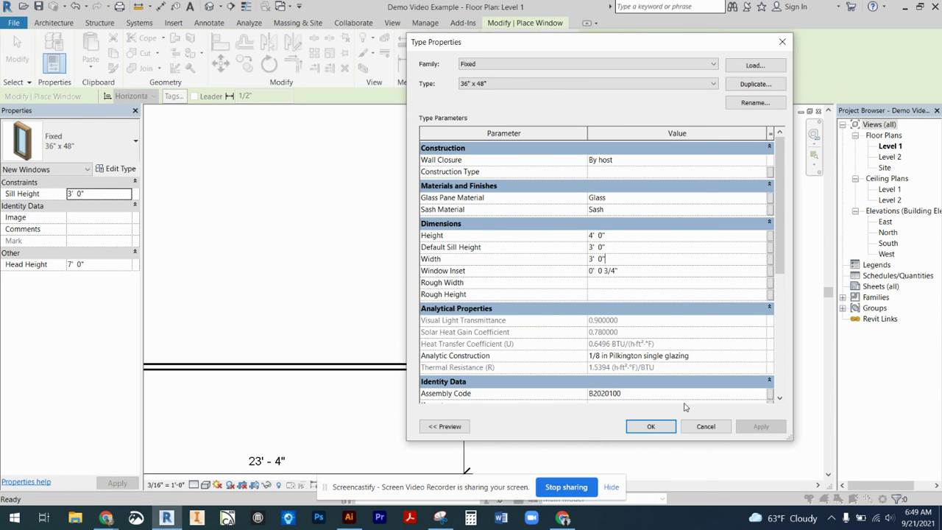
{"action": "left_click", "coordinate": [705, 426]}
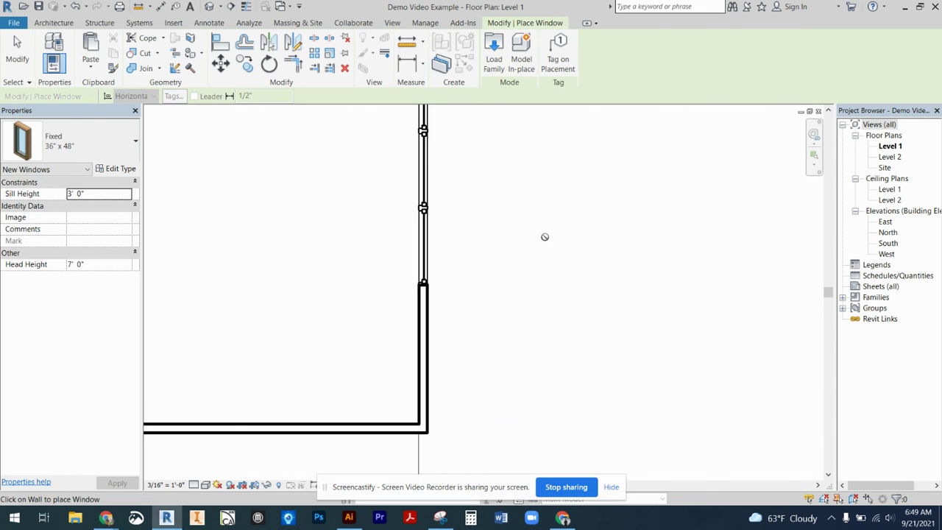
{"action": "scroll", "coordinate": [544, 236], "scroll_direction": "down", "scroll_amount": 5}
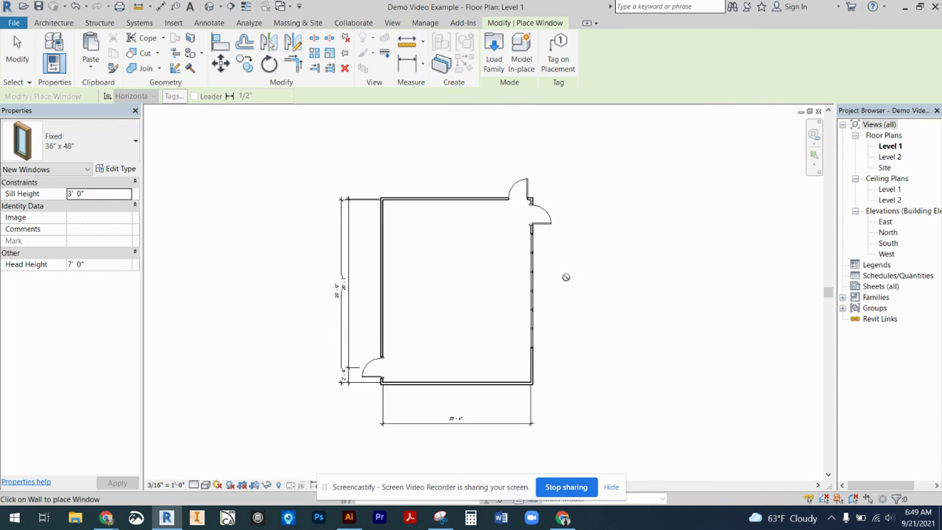